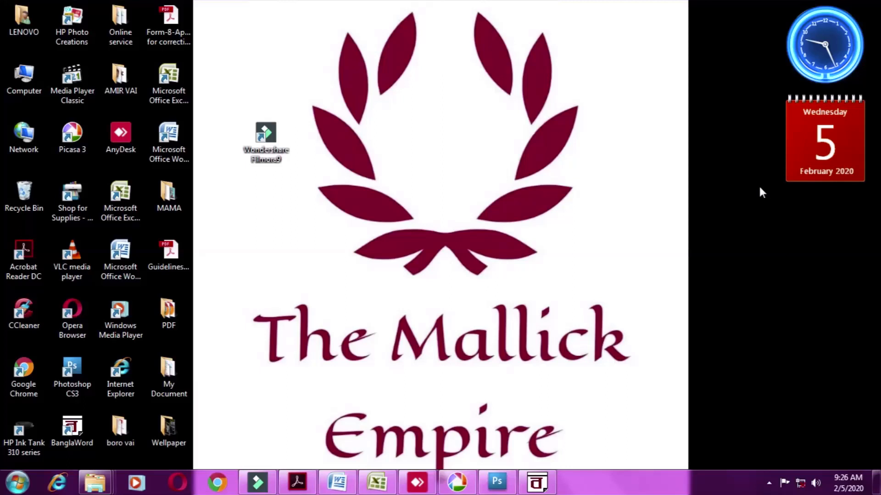
# Open Wondershare Filmora9 and browse for media to the Recorded folder inside My Documents > Wondershare Filmora 9
pyautogui.doubleClick(271, 155)
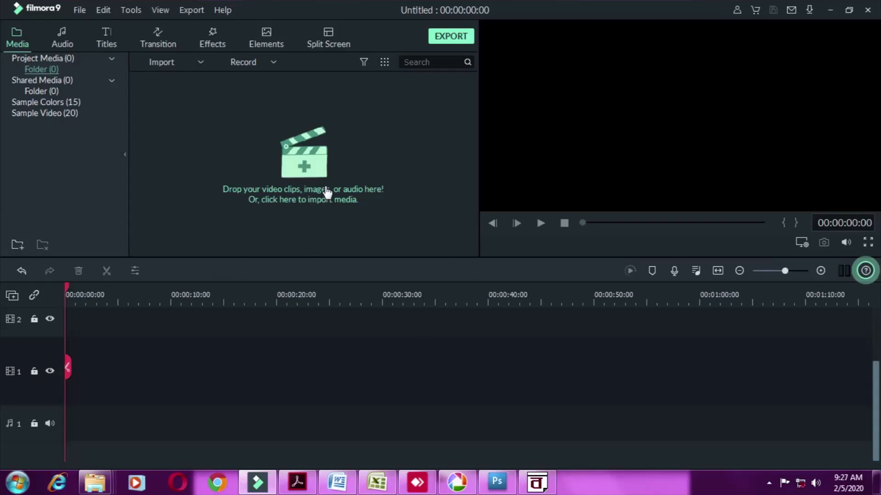
pyautogui.click(285, 194)
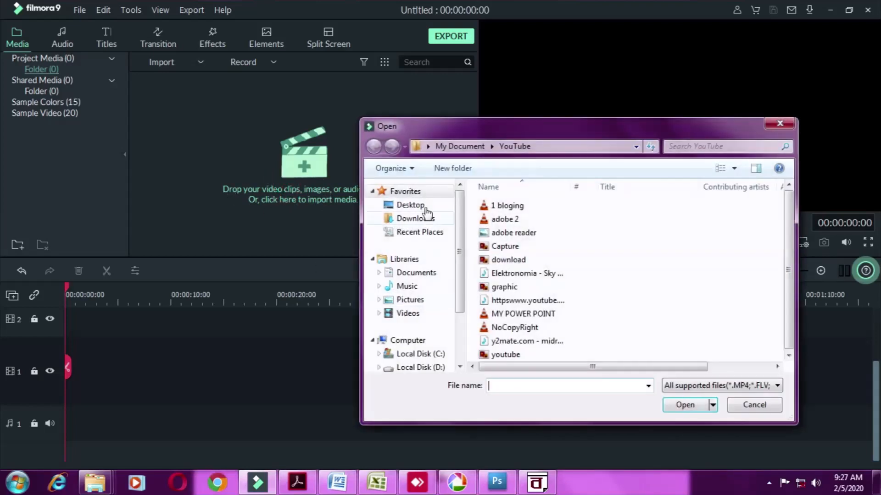
pyautogui.click(417, 206)
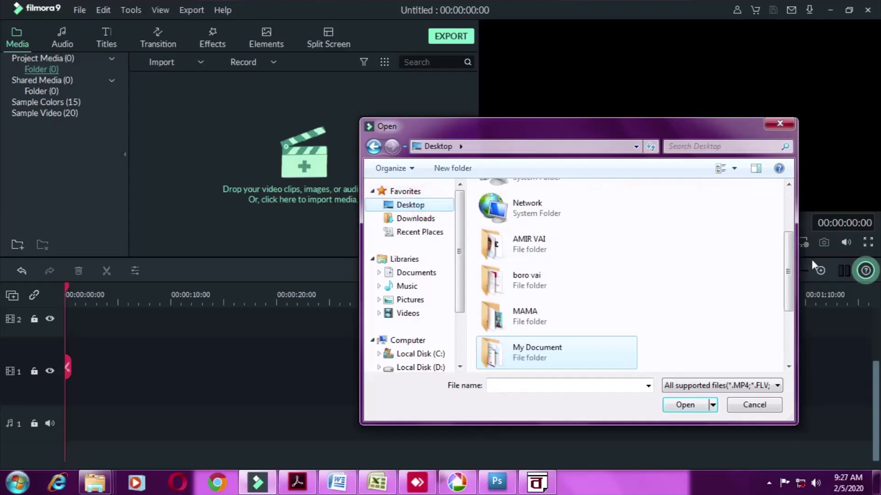
pyautogui.moveTo(788, 264); pyautogui.dragTo(779, 230)
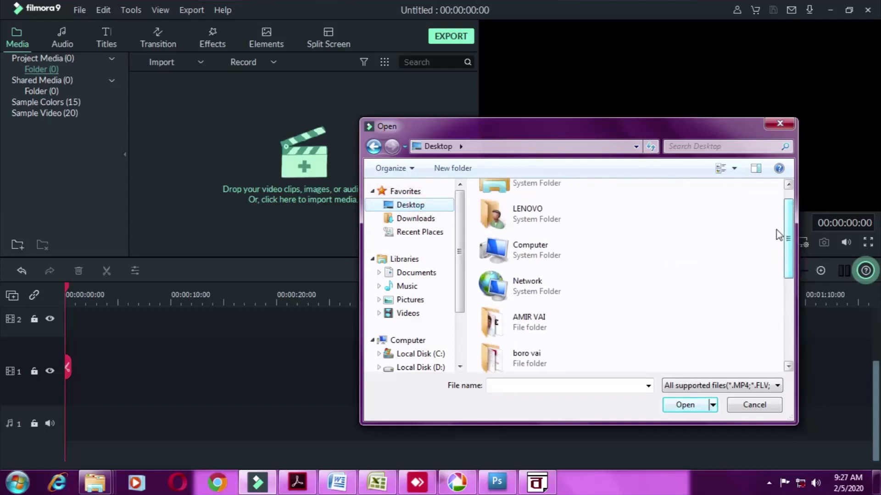
pyautogui.doubleClick(566, 218)
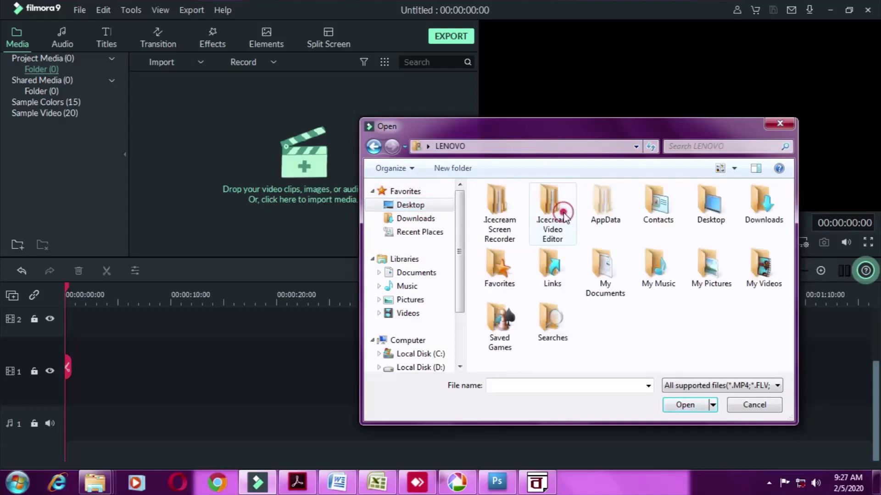
pyautogui.doubleClick(595, 275)
pyautogui.doubleClick(523, 273)
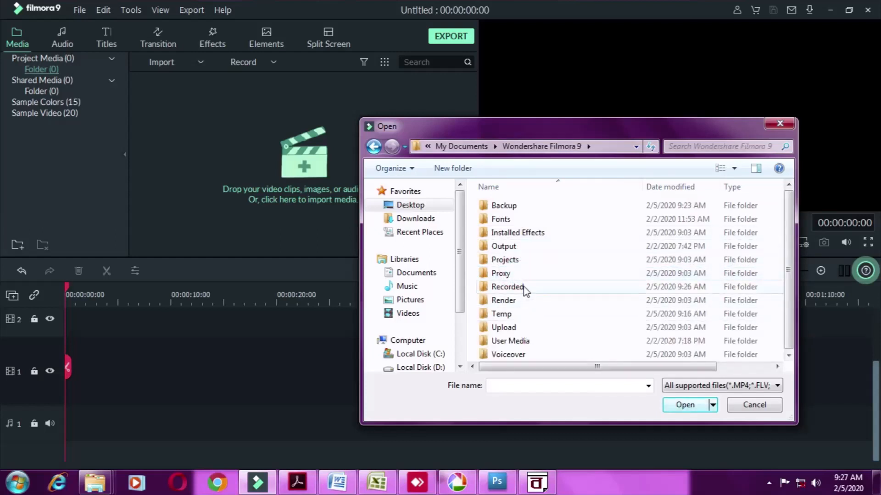
pyautogui.doubleClick(524, 289)
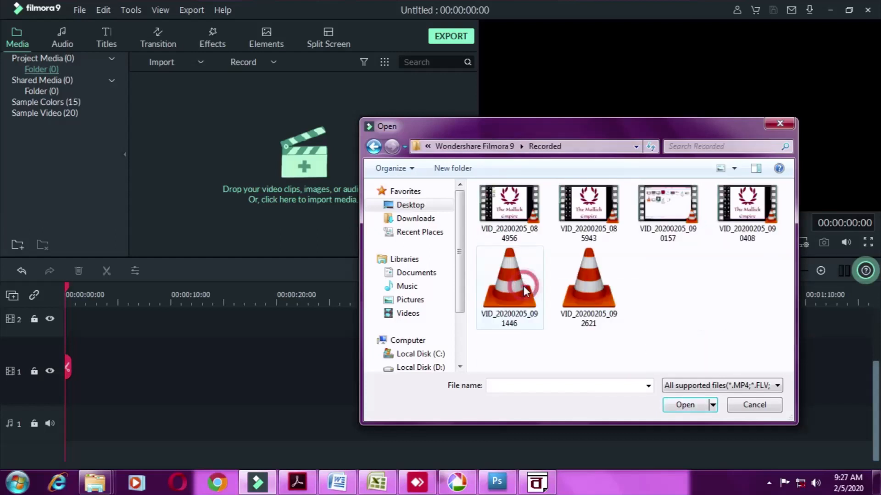
# Import recordings VID_20200205_084956, VID_20200205_085943, VID_20200205_090157 and VID_20200205_090408 and place them at the start of video track 1
pyautogui.moveTo(469, 182); pyautogui.dragTo(745, 240)
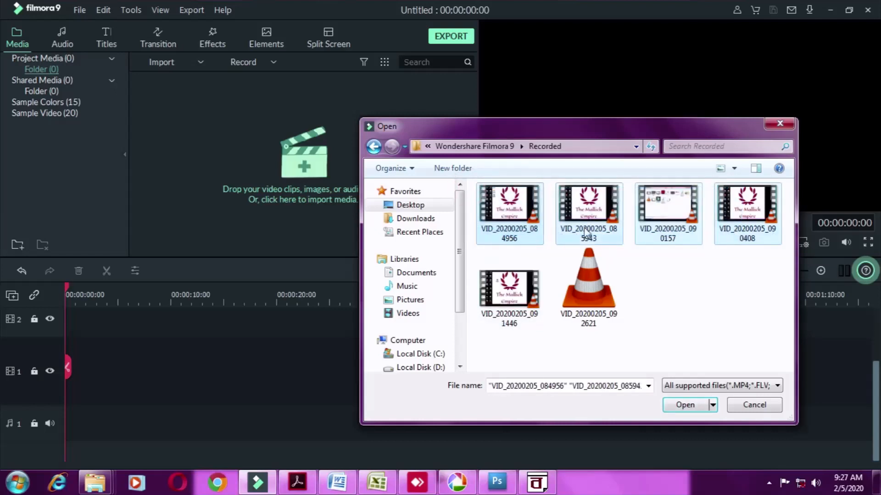
pyautogui.moveTo(610, 219); pyautogui.dragTo(255, 176)
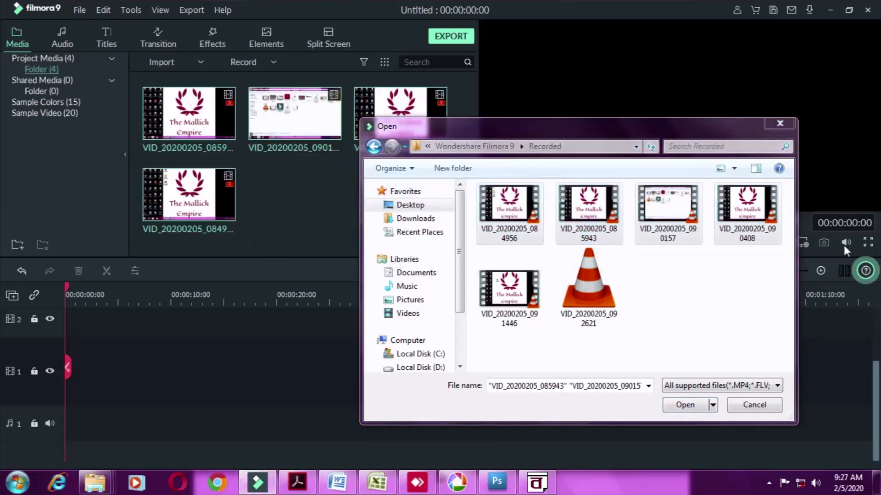
pyautogui.click(778, 125)
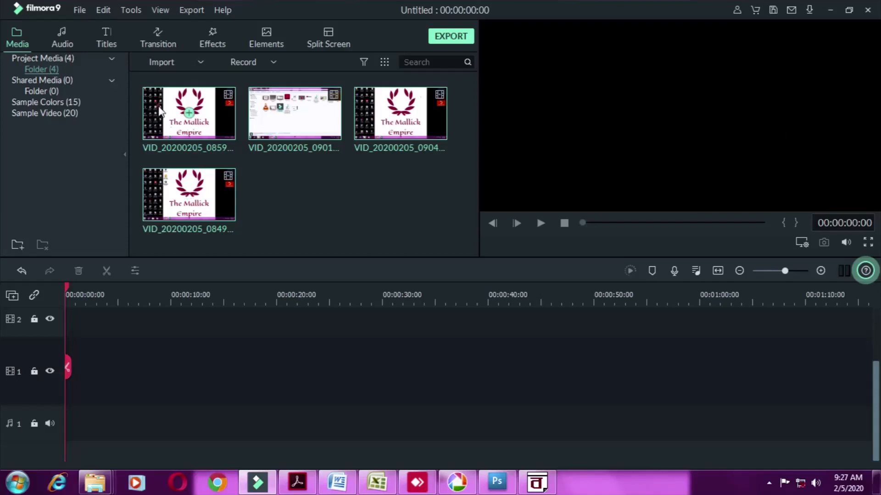
pyautogui.moveTo(157, 113); pyautogui.dragTo(66, 354)
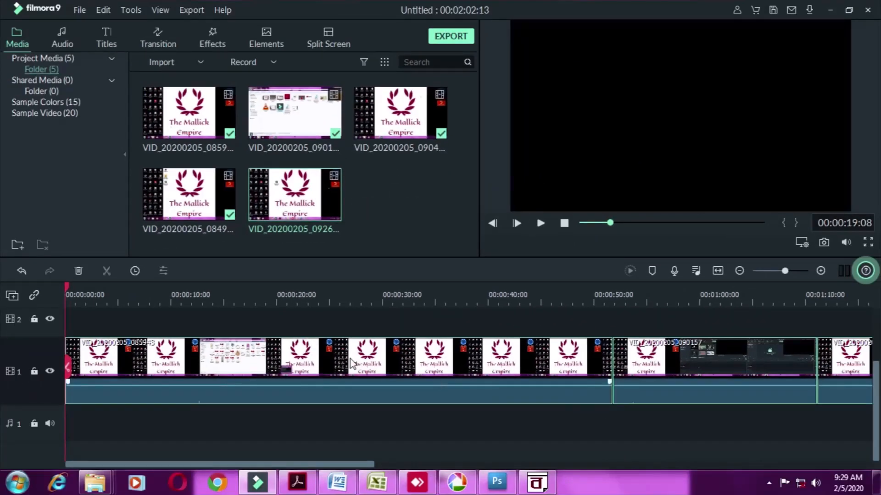
pyautogui.click(338, 359)
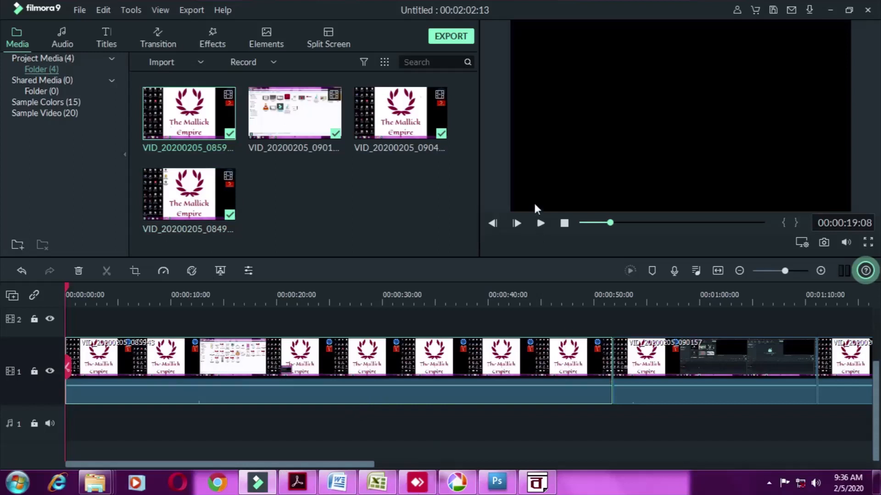
# Play back the opening of the assembled video clips and return the playhead to the beginning
pyautogui.click(534, 222)
pyautogui.click(540, 222)
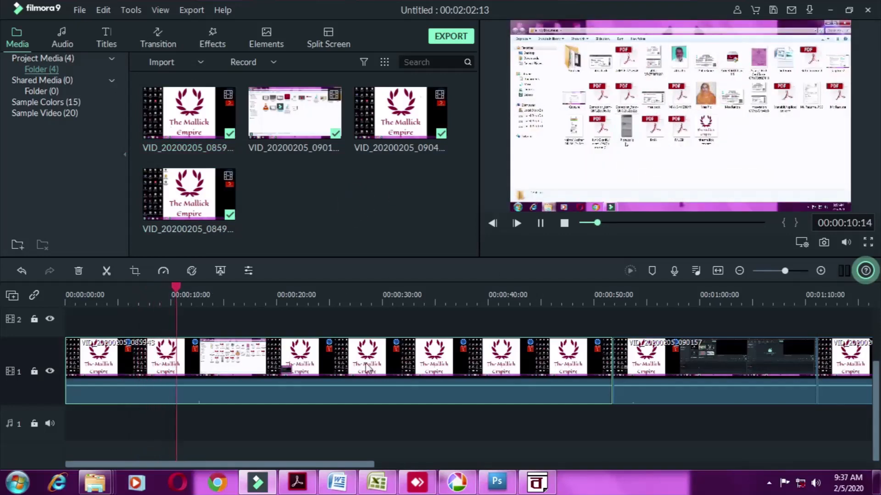
pyautogui.click(540, 224)
pyautogui.click(66, 296)
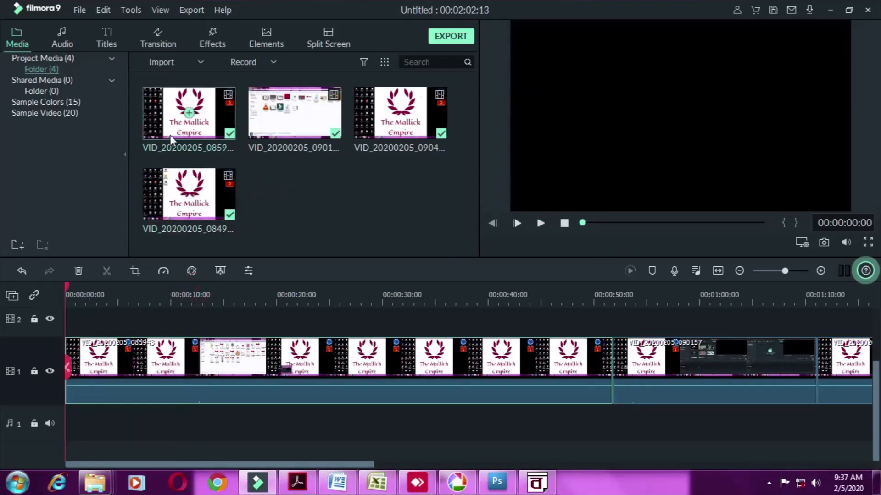
# Place the y2mate.com midranger song from My Music at the start of audio track 1 and play back the result
pyautogui.click(70, 39)
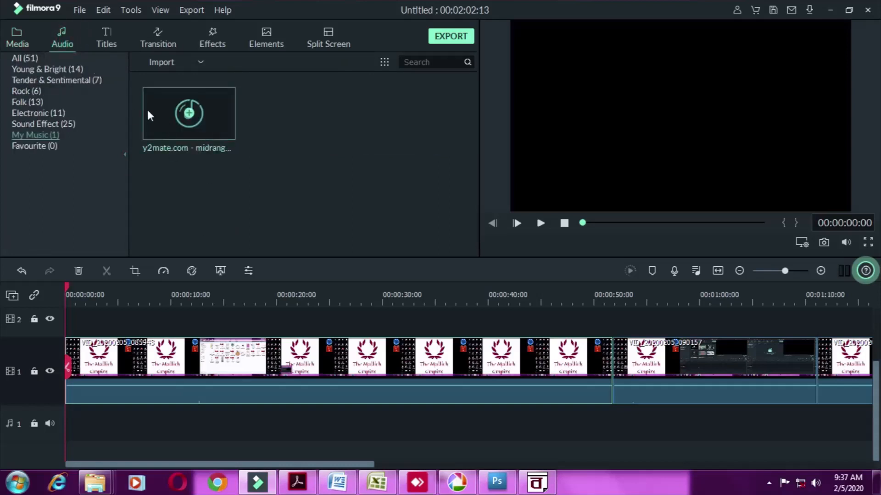
pyautogui.click(313, 131)
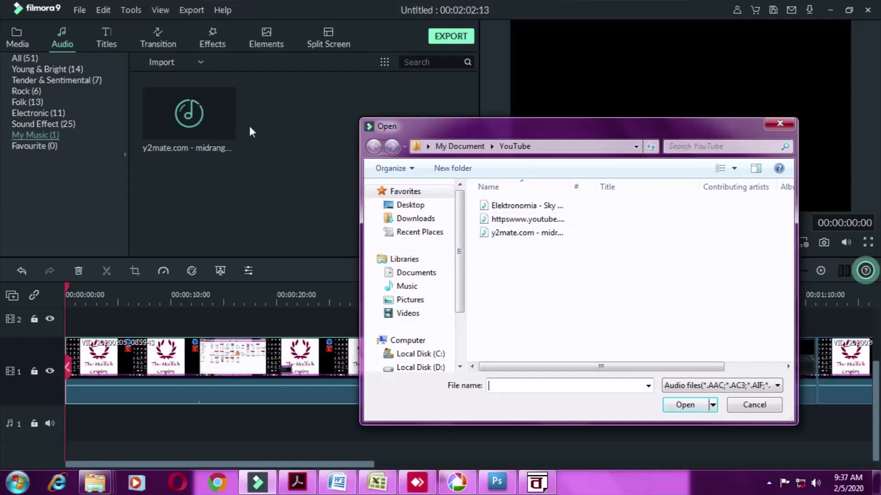
pyautogui.click(782, 124)
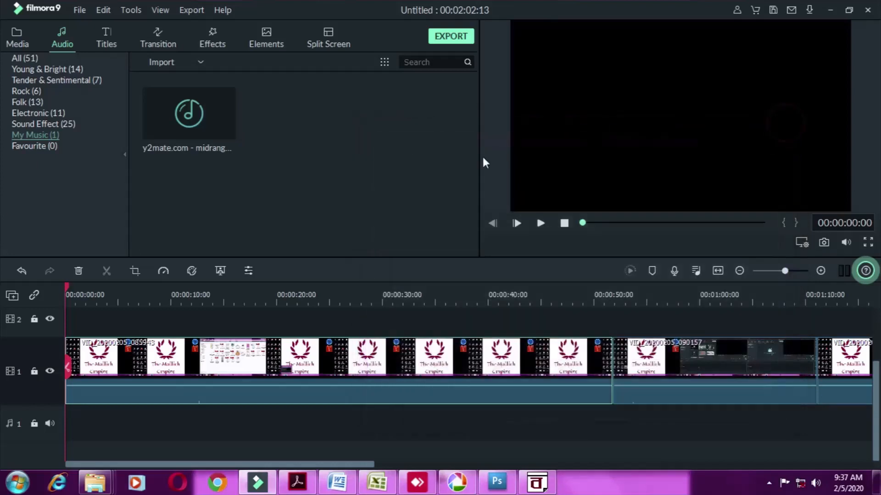
pyautogui.moveTo(156, 119)
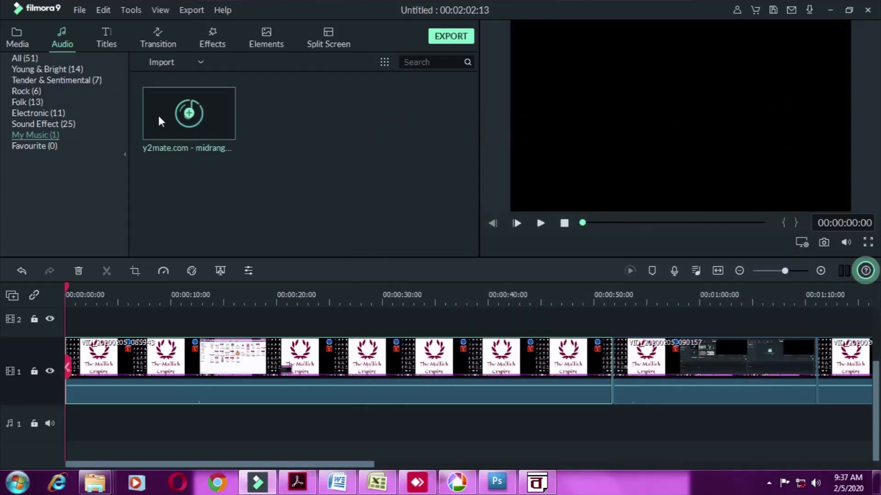
pyautogui.moveTo(160, 120); pyautogui.dragTo(68, 407)
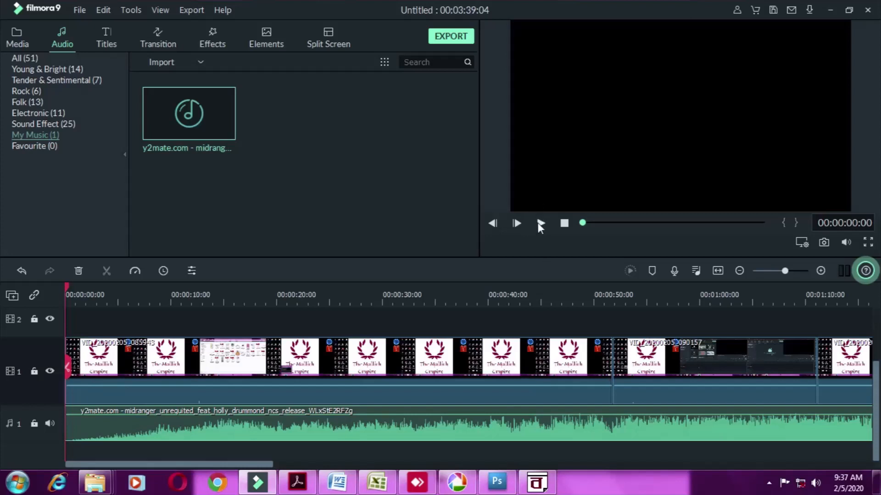
pyautogui.click(540, 224)
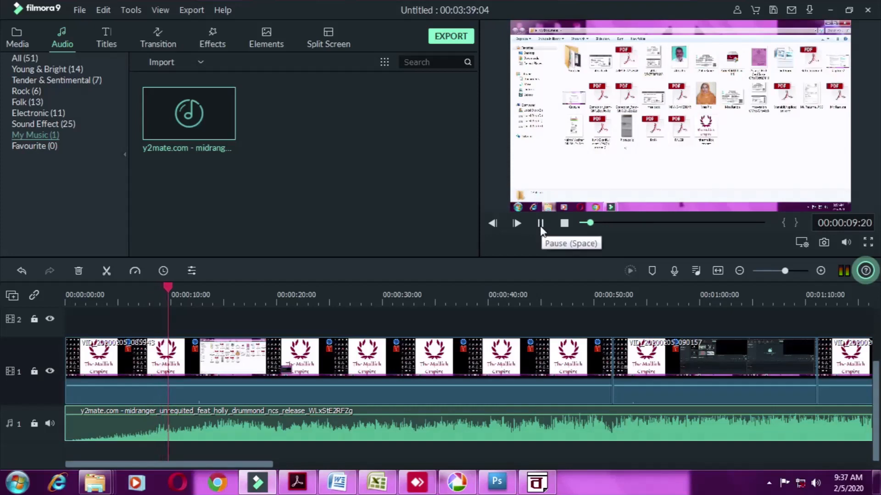
pyautogui.click(541, 223)
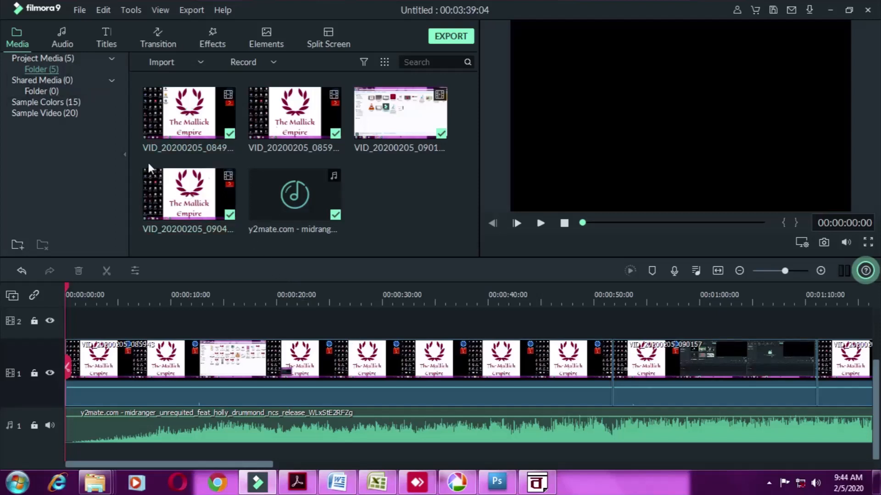
# Add the Lower Third 5 title to video track 2 at about 3 seconds
pyautogui.click(107, 37)
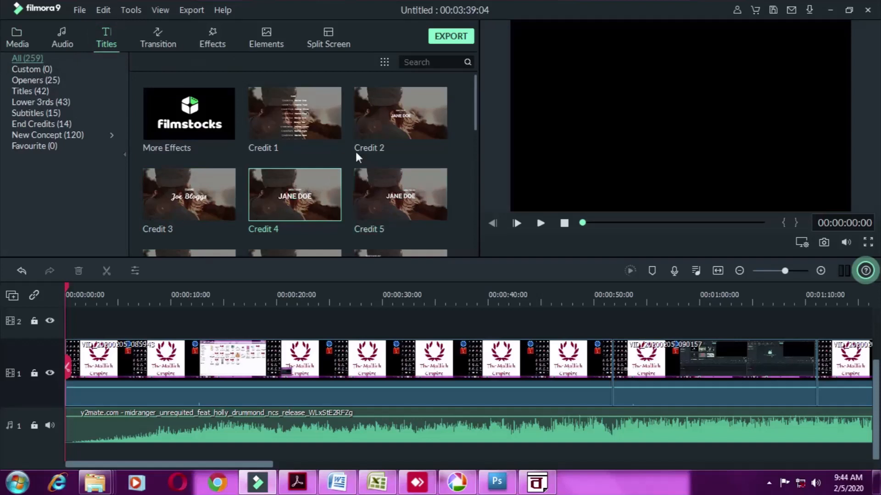
pyautogui.scroll(-10, 376, 192)
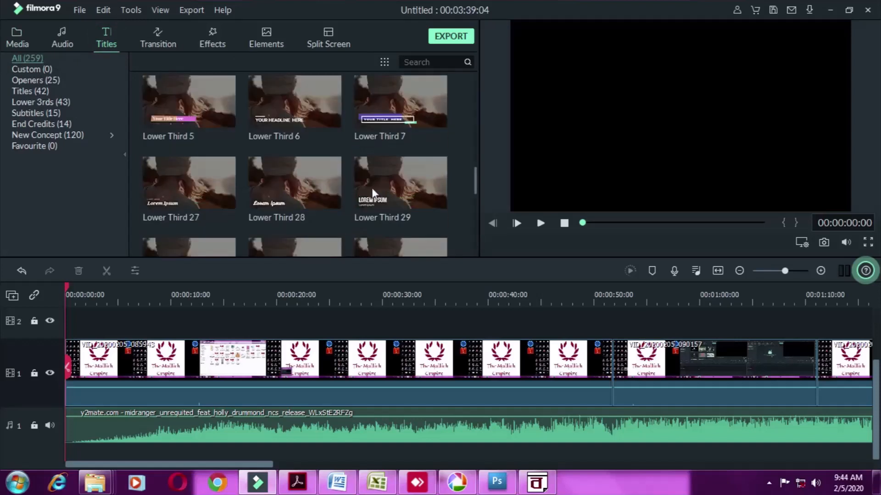
pyautogui.scroll(3, 376, 160)
pyautogui.scroll(-3, 374, 158)
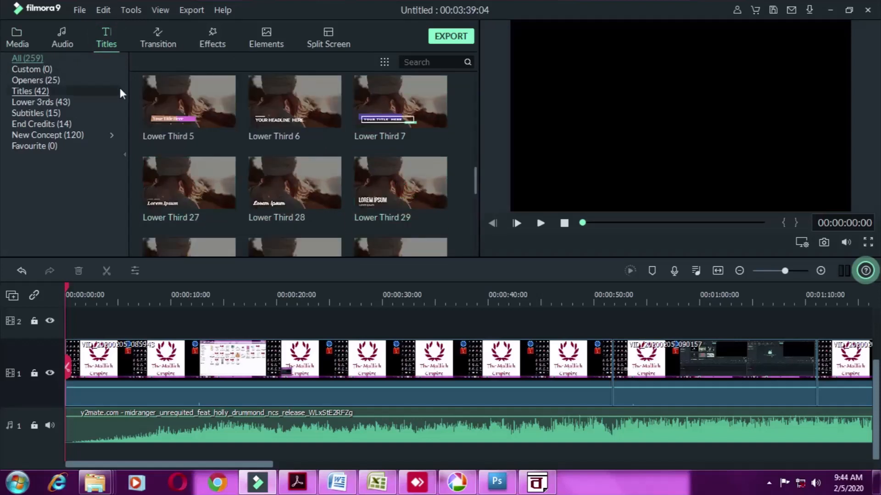
pyautogui.moveTo(161, 101)
pyautogui.mouseDown()
pyautogui.moveTo(124, 267)
pyautogui.moveTo(100, 316)
pyautogui.mouseUp()
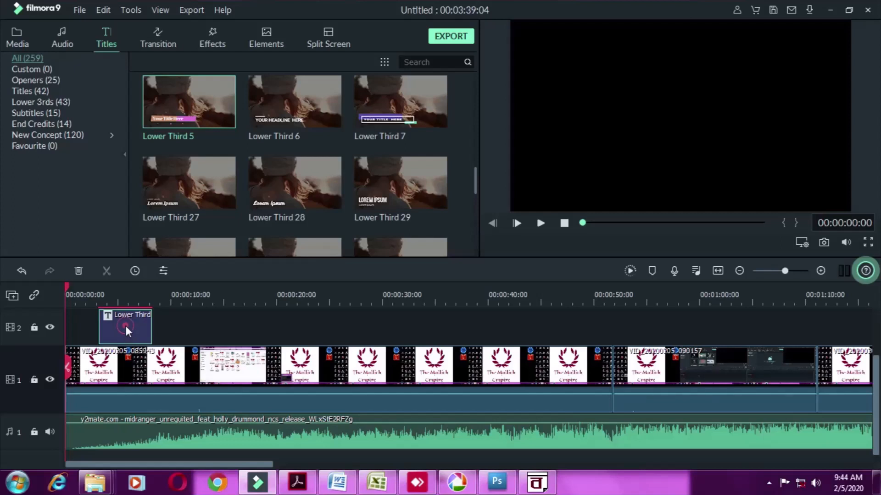
# Replace the placeholder text of the Lower Third 5 title with "subscribe"
pyautogui.click(163, 271)
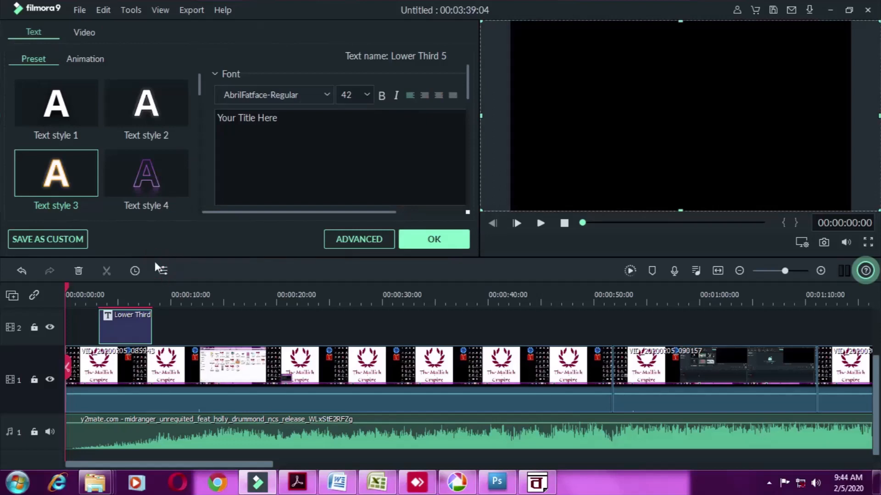
pyautogui.click(303, 123)
pyautogui.press('BackSpace')
pyautogui.press('BackSpace')
pyautogui.press('BackSpace')
pyautogui.press('BackSpace')
pyautogui.press('BackSpace')
pyautogui.press('BackSpace')
pyautogui.press('BackSpace')
pyautogui.press('BackSpace')
pyautogui.press('BackSpace')
pyautogui.press('BackSpace')
pyautogui.press('BackSpace')
pyautogui.press('BackSpace')
pyautogui.press('BackSpace')
pyautogui.press('BackSpace')
pyautogui.press('BackSpace')
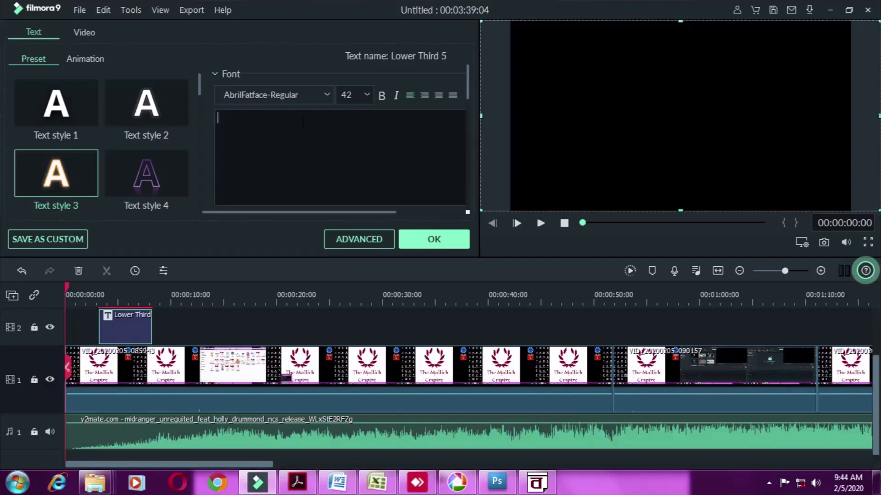
pyautogui.write('subscribe')
# Apply Text style 16 and the Abril Fatface font to the "subscribe" title and accept the changes
pyautogui.scroll(-8, 138, 137)
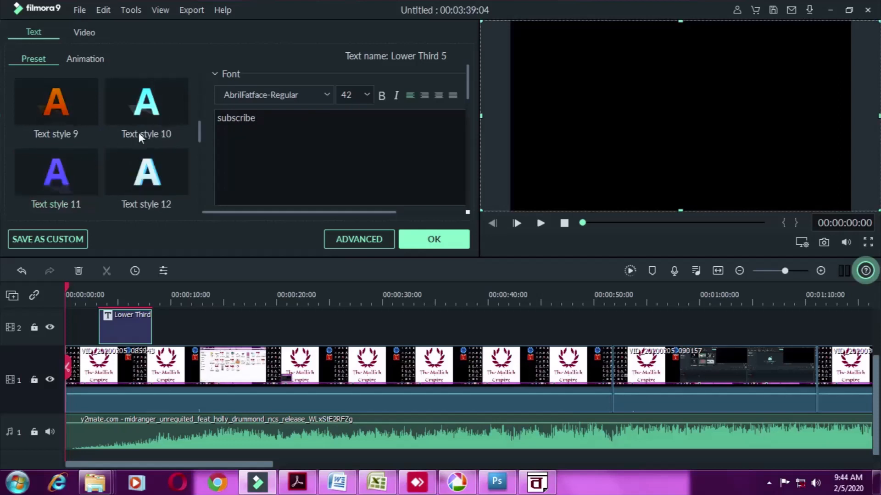
pyautogui.scroll(2, 149, 170)
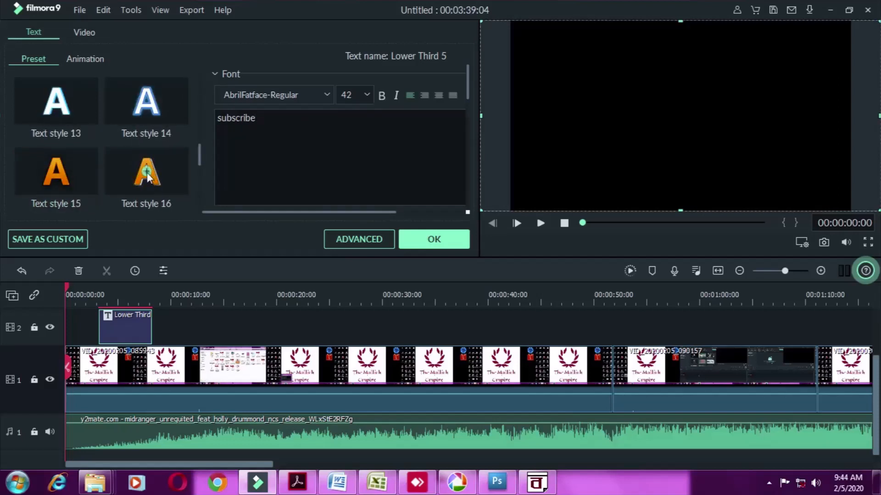
pyautogui.click(147, 171)
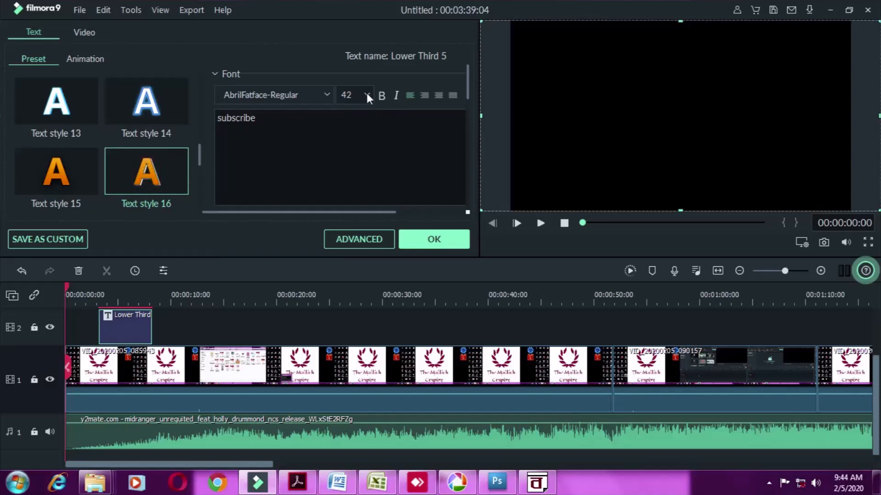
pyautogui.click(326, 95)
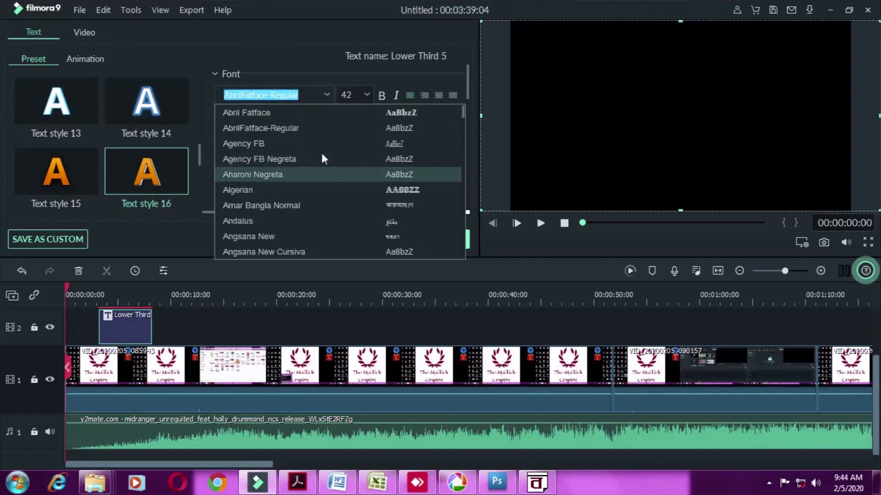
pyautogui.click(337, 112)
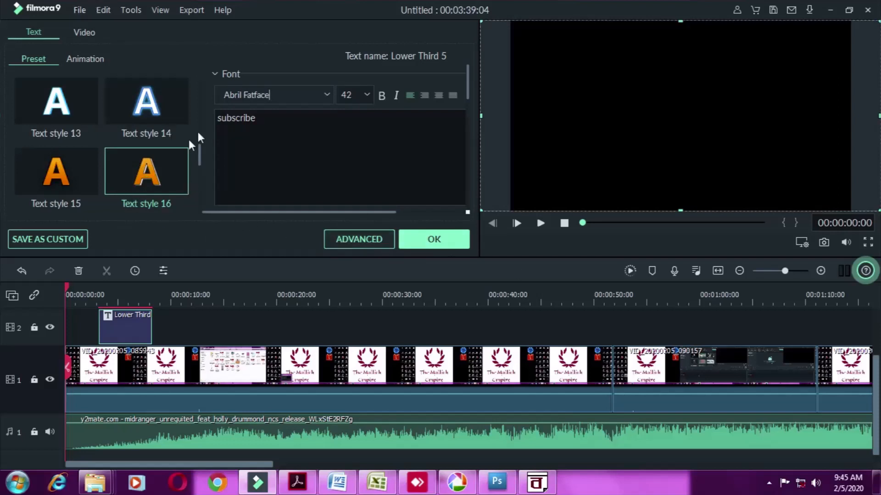
pyautogui.click(451, 241)
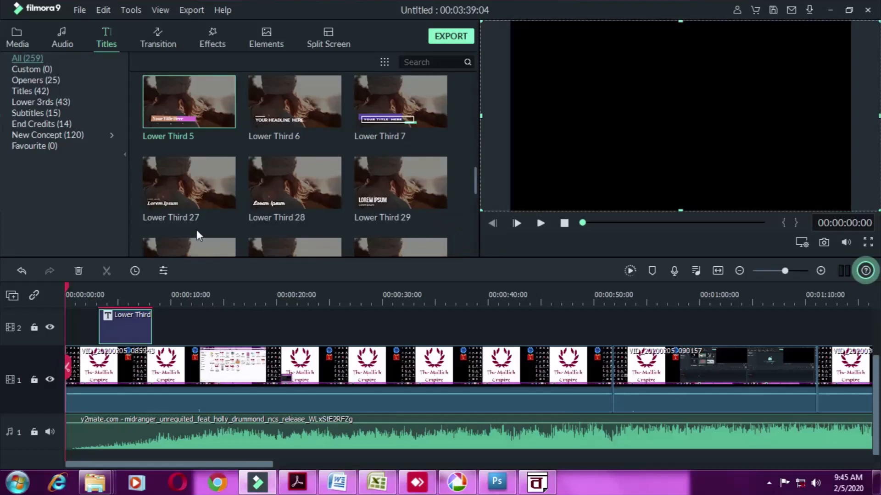
# Play back the beginning of the timeline to check the title over the video
pyautogui.click(540, 226)
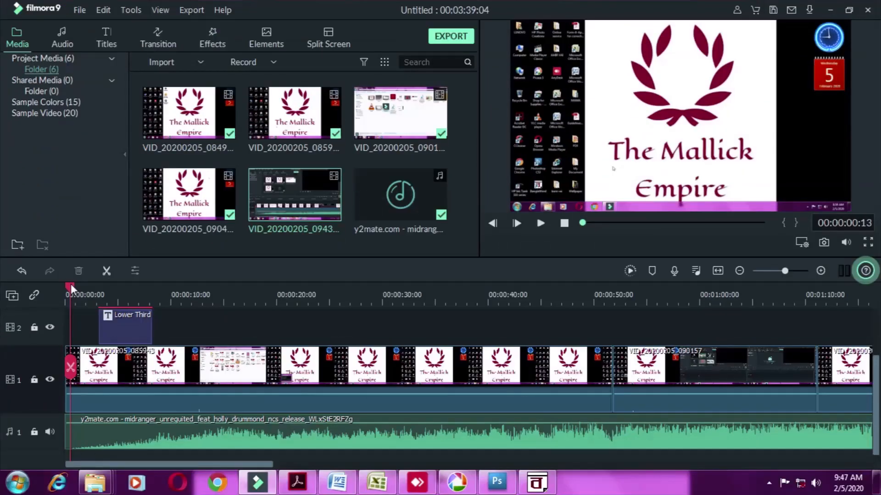
pyautogui.click(541, 224)
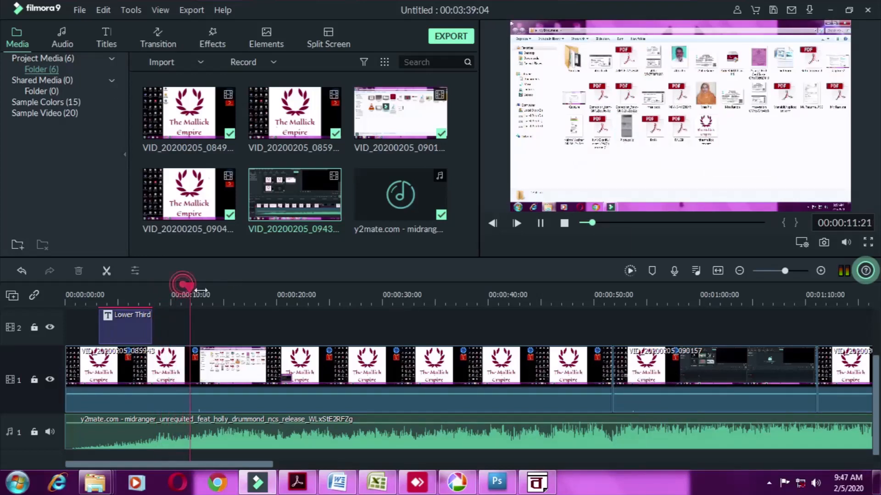
# Play back the join between the first two clips on video track 1 and return the playhead to just before it
pyautogui.scroll(1, 197, 291)
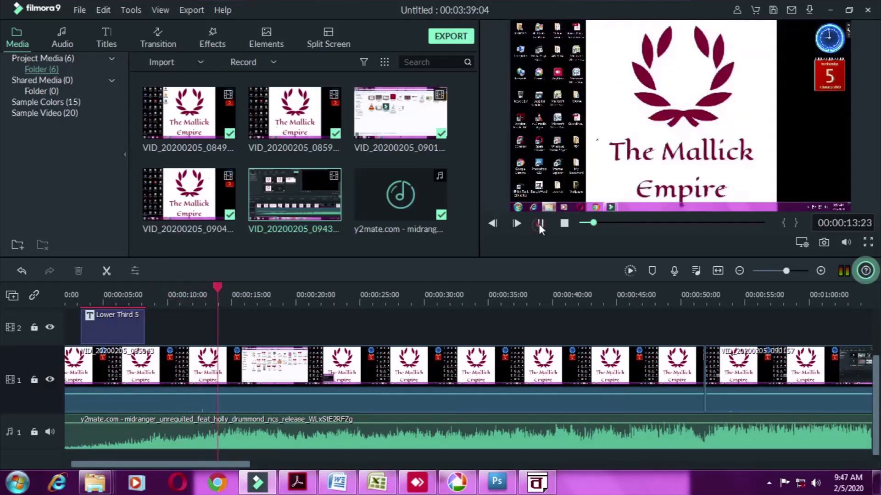
pyautogui.click(540, 223)
pyautogui.moveTo(218, 284); pyautogui.dragTo(681, 321)
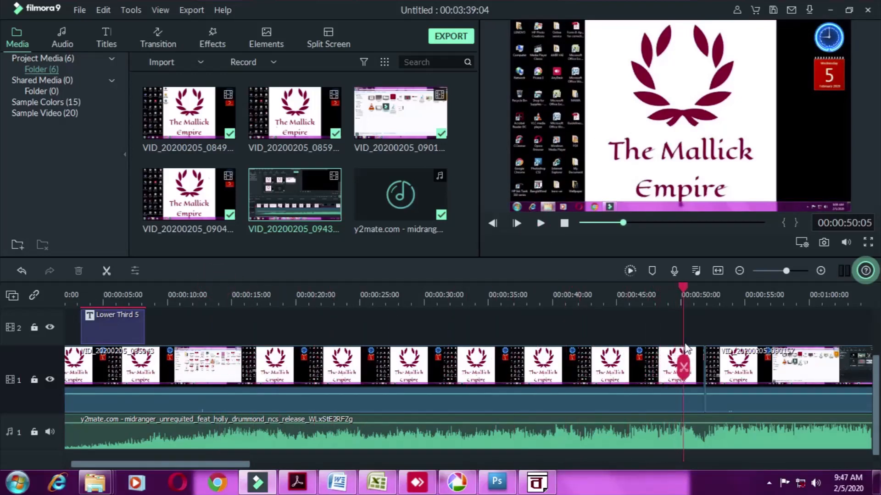
pyautogui.click(542, 223)
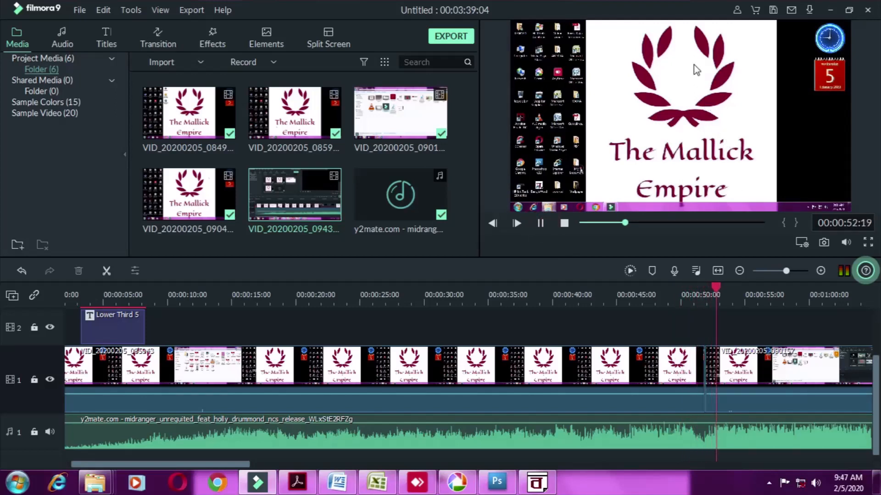
pyautogui.click(539, 221)
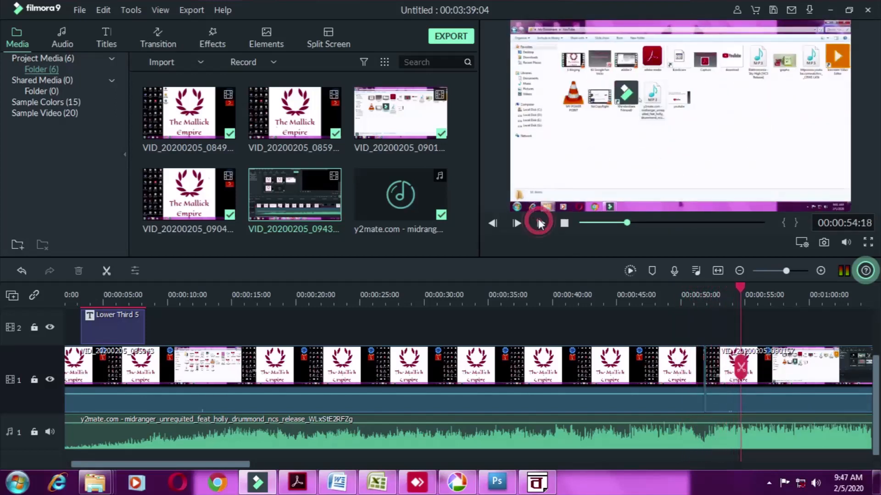
pyautogui.moveTo(741, 286); pyautogui.dragTo(679, 303)
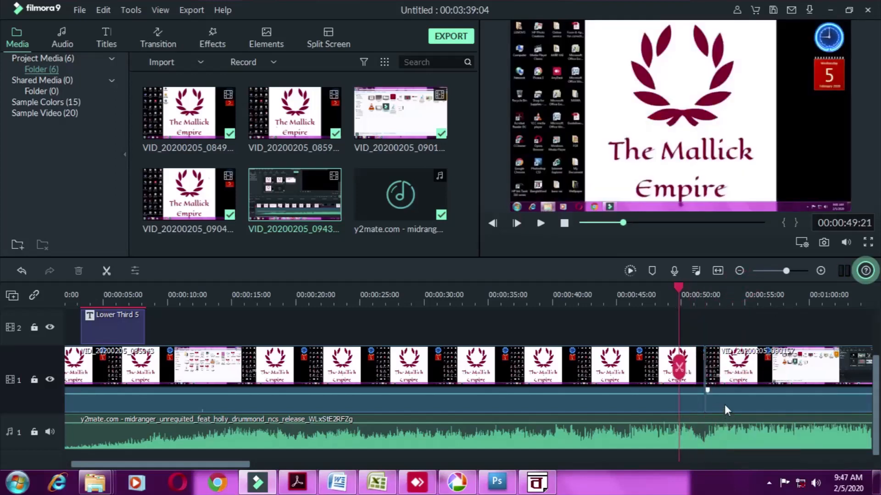
# Add the Linear 17 transition at the join between the first and second clips on video track 1
pyautogui.click(158, 35)
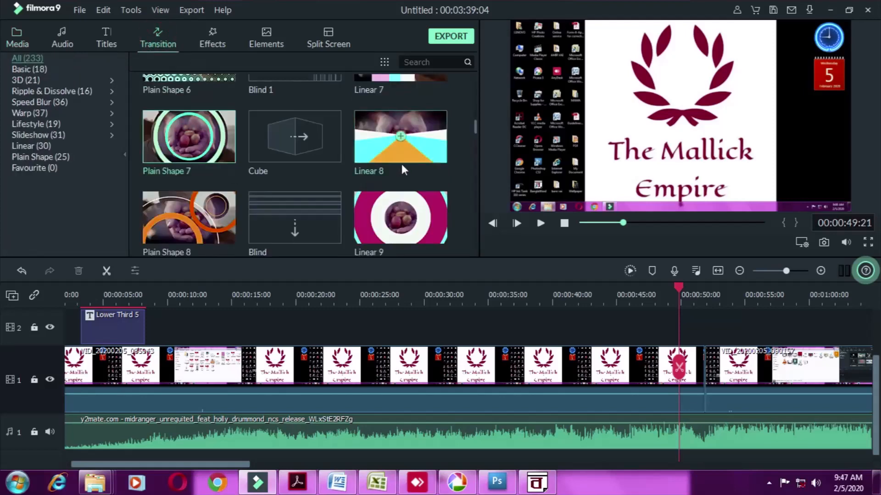
pyautogui.scroll(-8, 402, 166)
pyautogui.scroll(2, 402, 166)
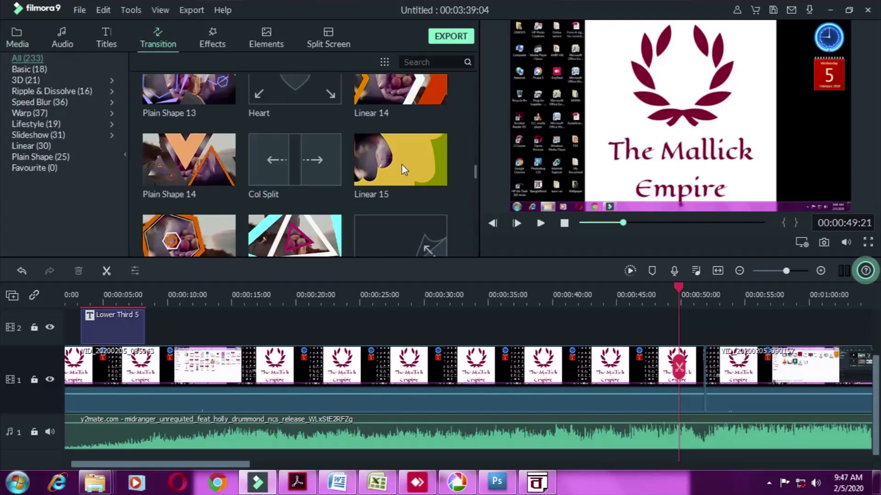
pyautogui.scroll(-5, 401, 164)
pyautogui.scroll(5, 401, 164)
pyautogui.scroll(-2, 399, 174)
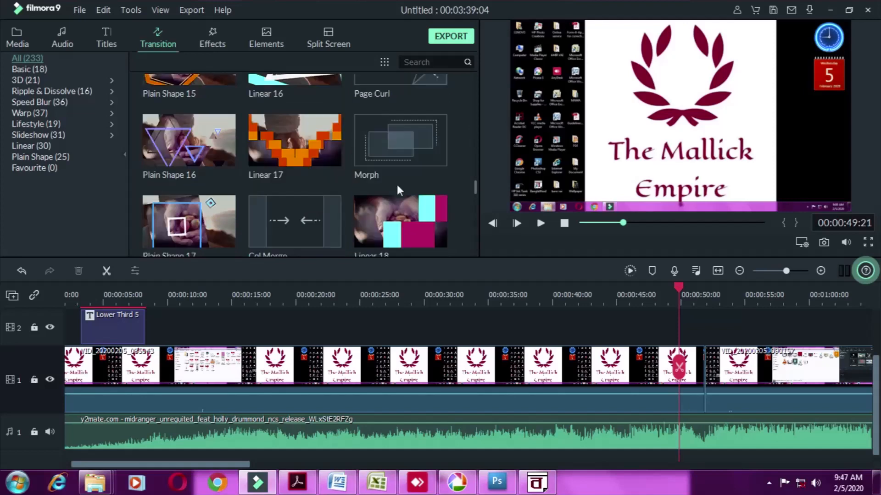
pyautogui.click(317, 142)
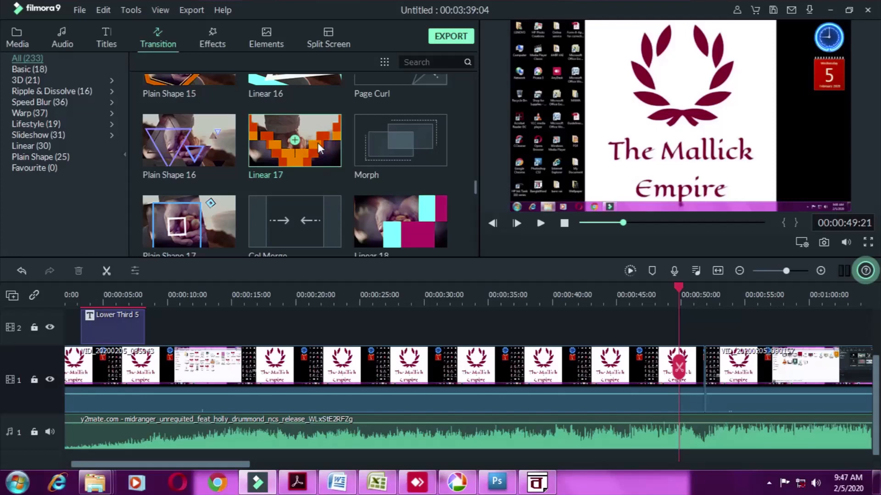
pyautogui.moveTo(318, 142); pyautogui.dragTo(696, 372)
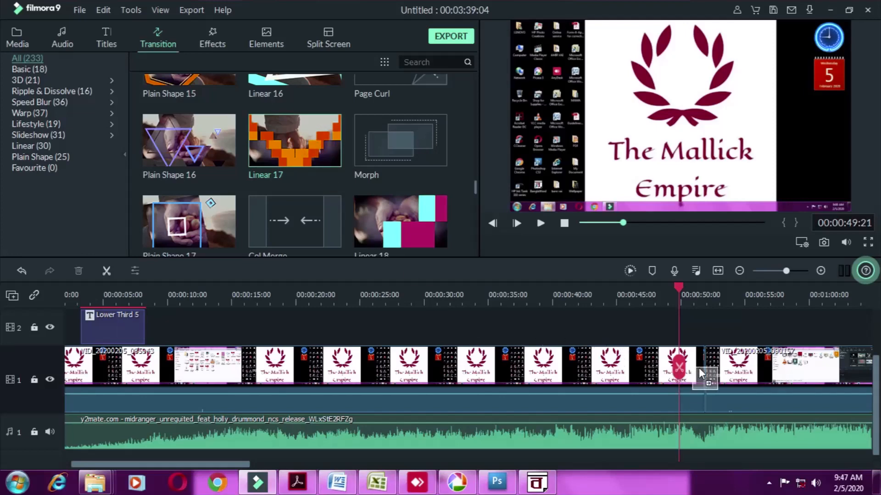
pyautogui.moveTo(699, 367); pyautogui.dragTo(699, 364)
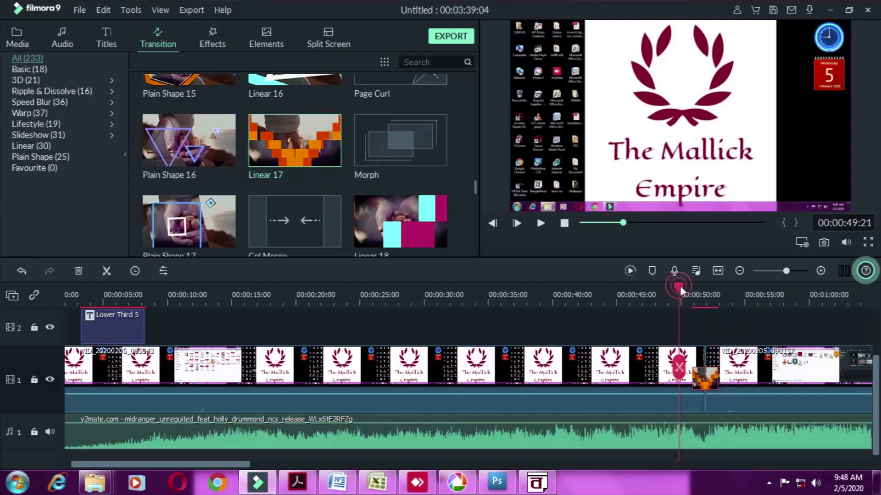
# Preview the Linear 17 transition by playing the timeline from about 50 seconds
pyautogui.moveTo(680, 285); pyautogui.dragTo(684, 287)
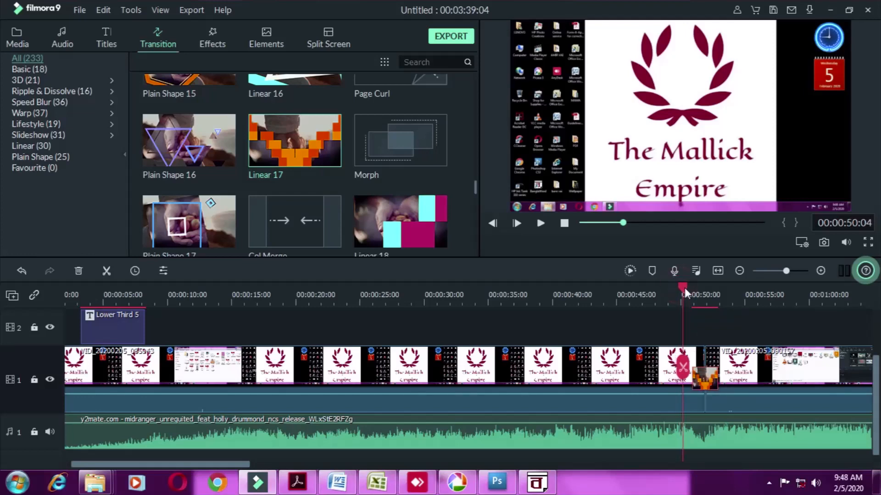
pyautogui.click(541, 224)
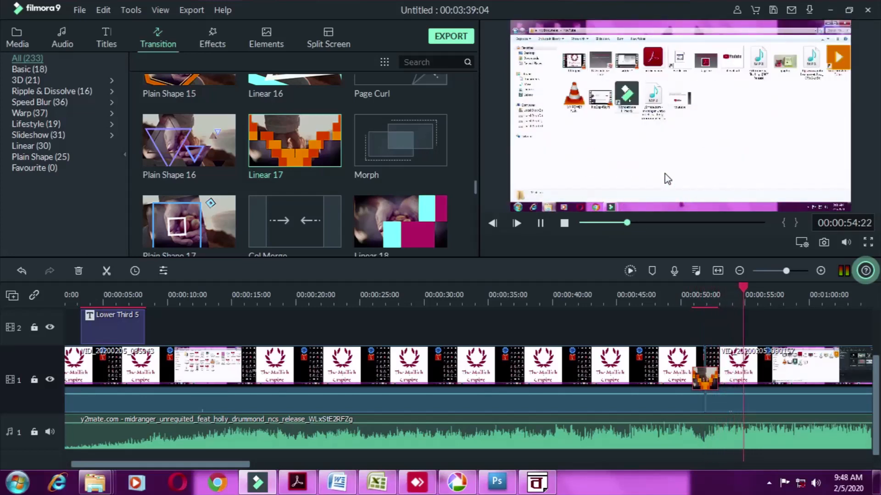
pyautogui.click(541, 223)
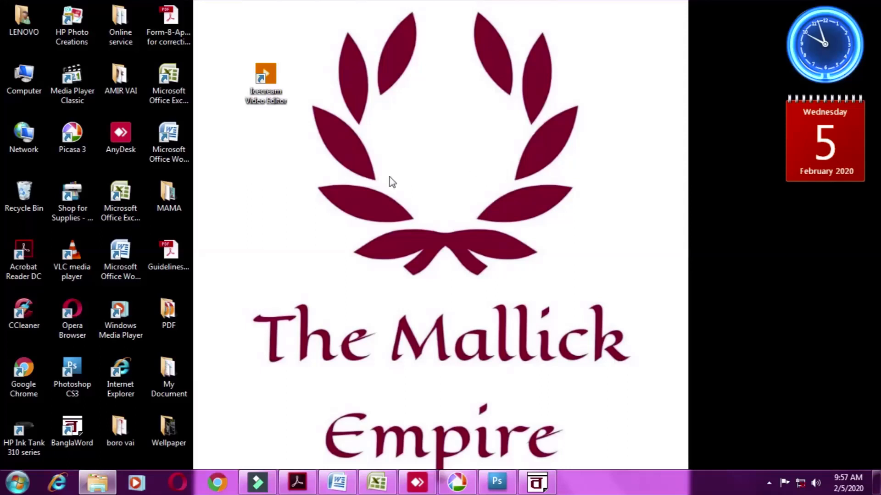
# Open Icecream Video Editor from the desktop and remove the leftover y2mate.com audio from the project's audio track
pyautogui.doubleClick(273, 100)
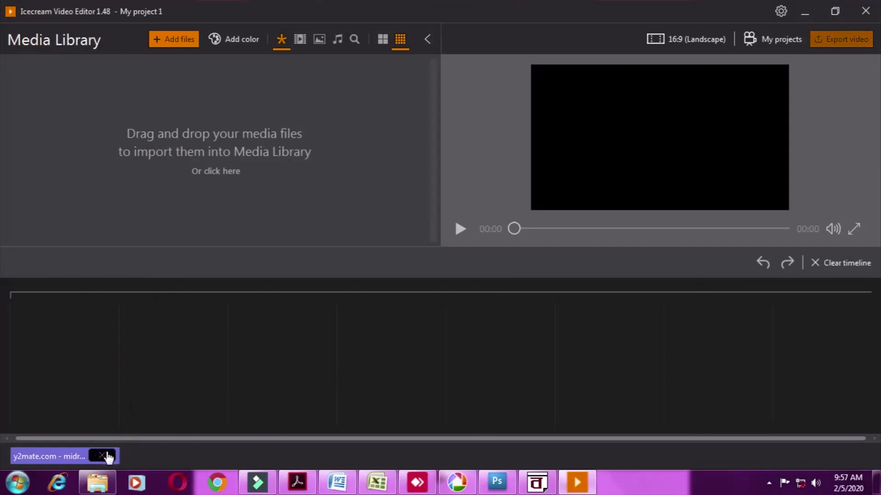
pyautogui.click(102, 456)
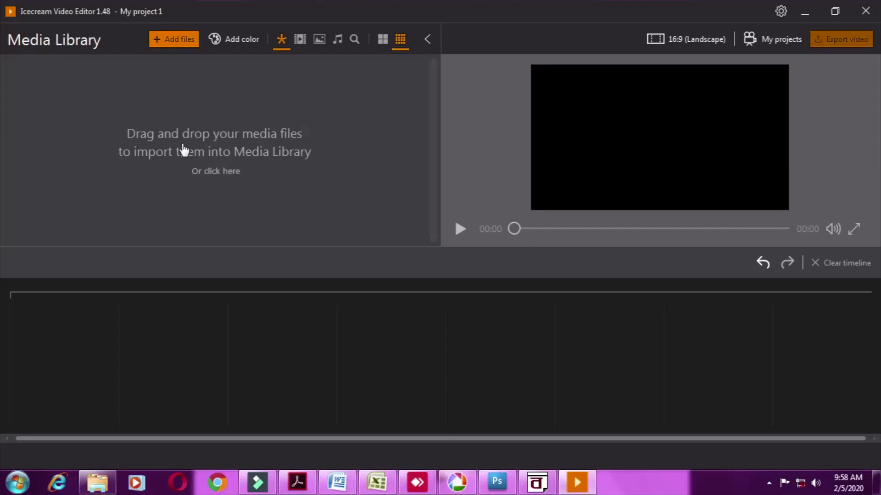
# Import the recorded clips VID_20200205_084956, VID_20200205_085943 and VID_20200205_090157 into the media library
pyautogui.click(219, 174)
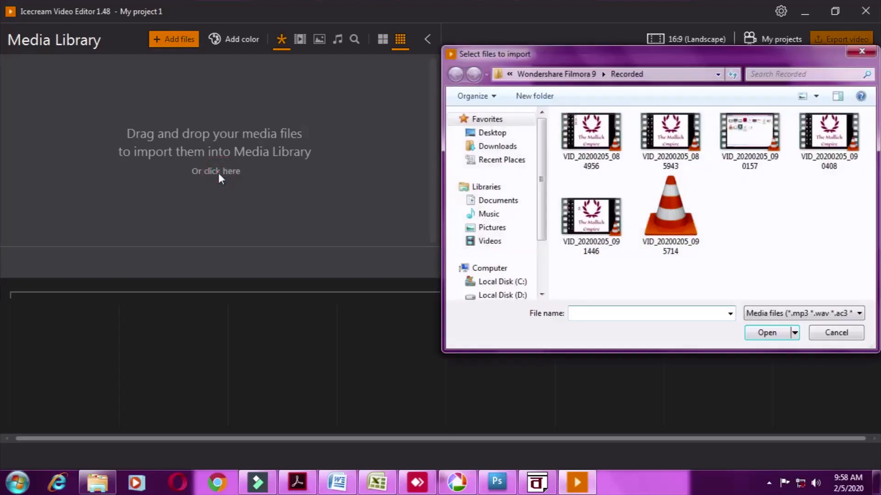
pyautogui.click(582, 146)
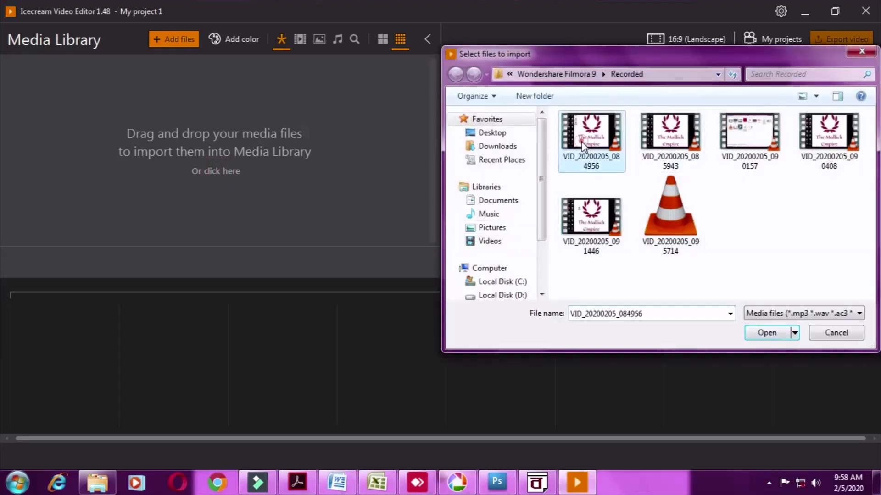
pyautogui.click(767, 332)
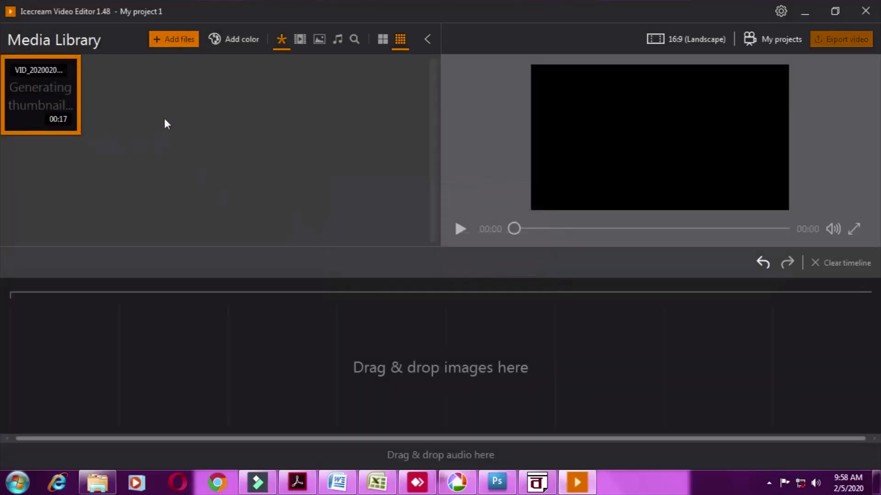
pyautogui.click(175, 41)
pyautogui.click(670, 135)
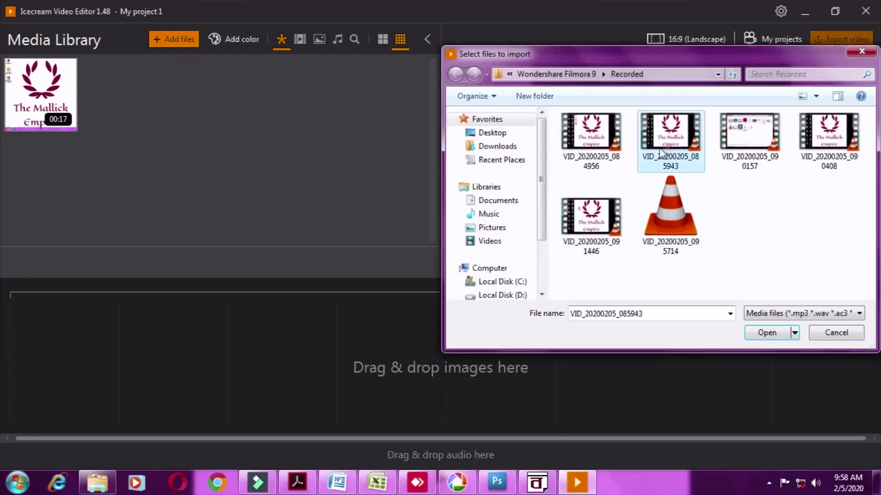
pyautogui.click(748, 330)
pyautogui.click(182, 38)
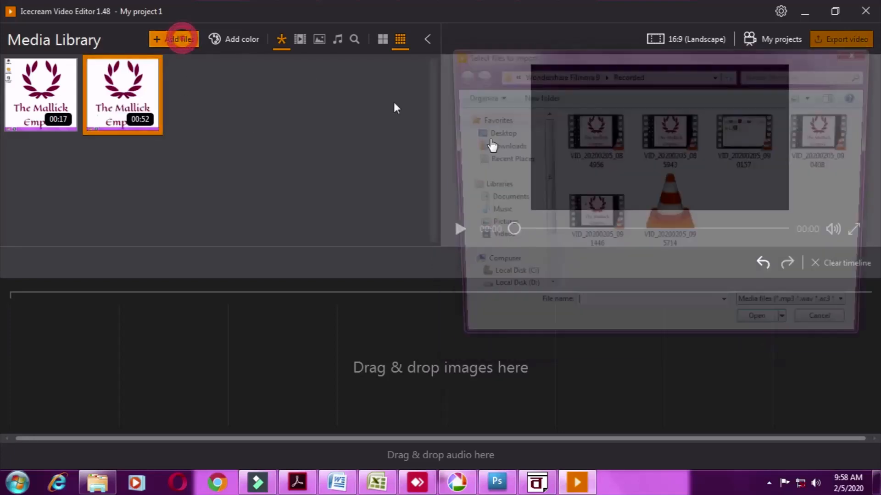
pyautogui.click(748, 135)
pyautogui.click(756, 330)
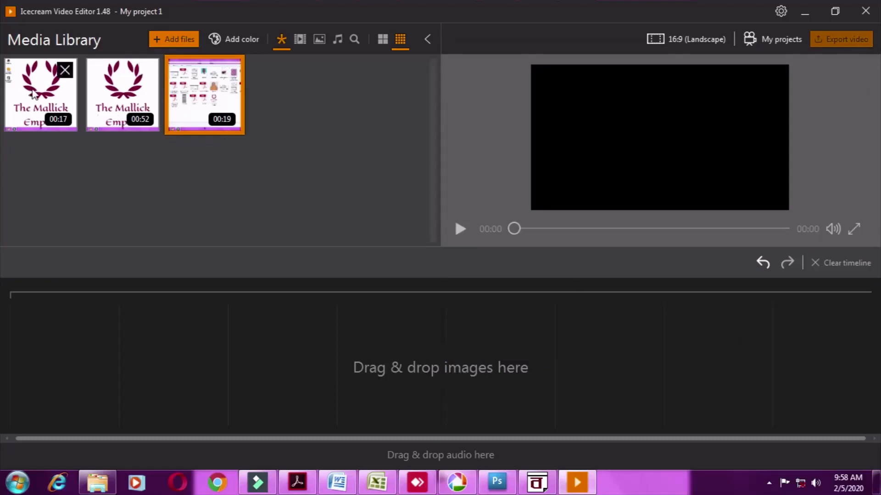
# Place the three imported clips one after another on the timeline in their media library order
pyautogui.moveTo(41, 94)
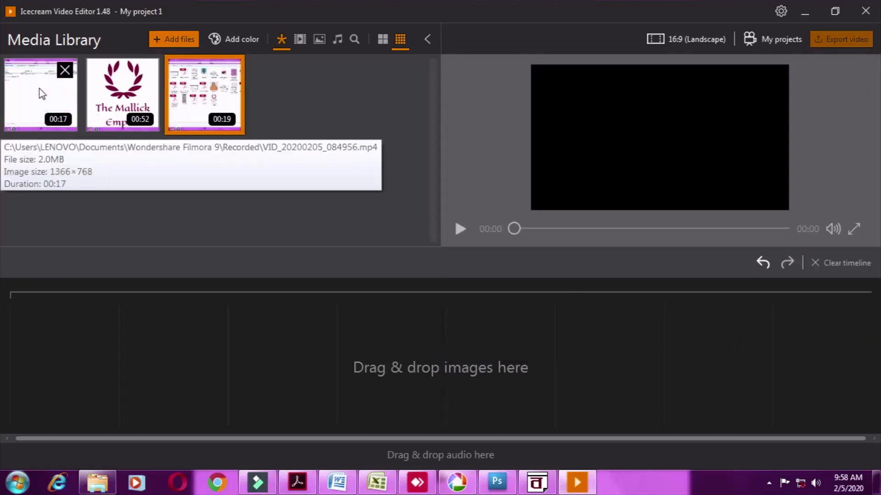
pyautogui.moveTo(42, 94); pyautogui.dragTo(51, 354)
pyautogui.moveTo(123, 94); pyautogui.dragTo(180, 375)
pyautogui.moveTo(204, 95); pyautogui.dragTo(254, 343)
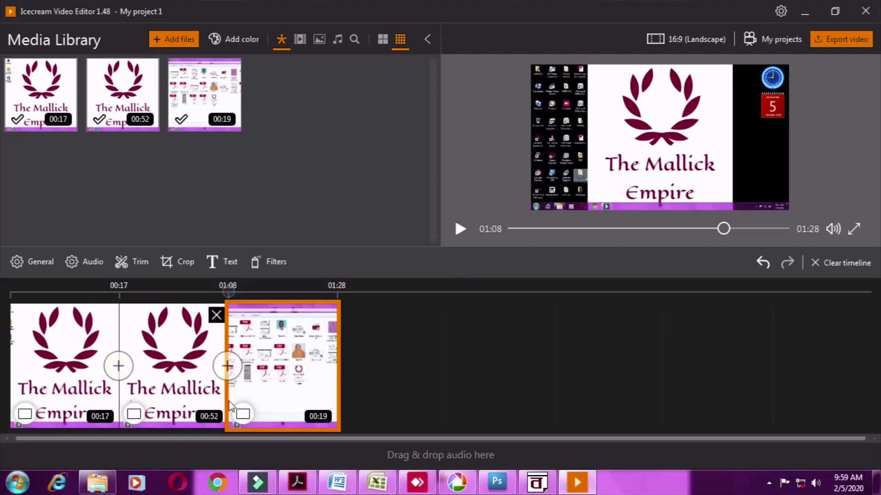
# Adjust the upper edge of the crop frame on the first timeline clip with the project aspect ratio kept, and accept it
pyautogui.click(76, 353)
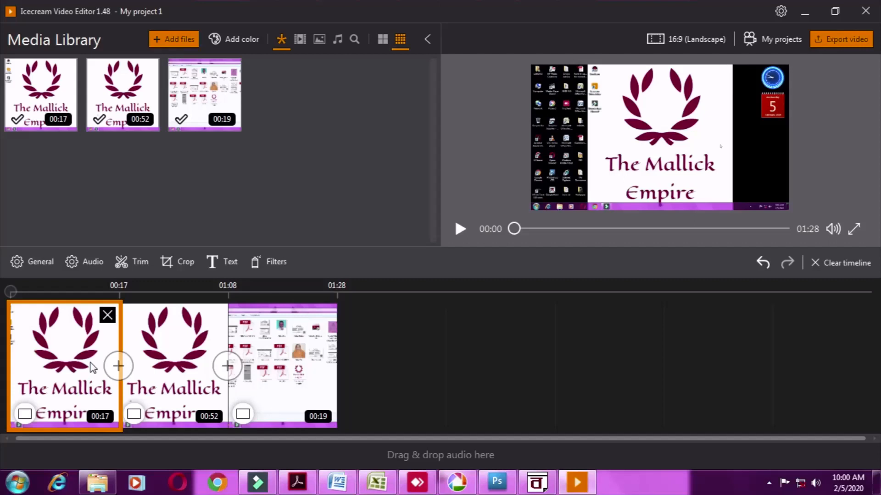
pyautogui.click(175, 261)
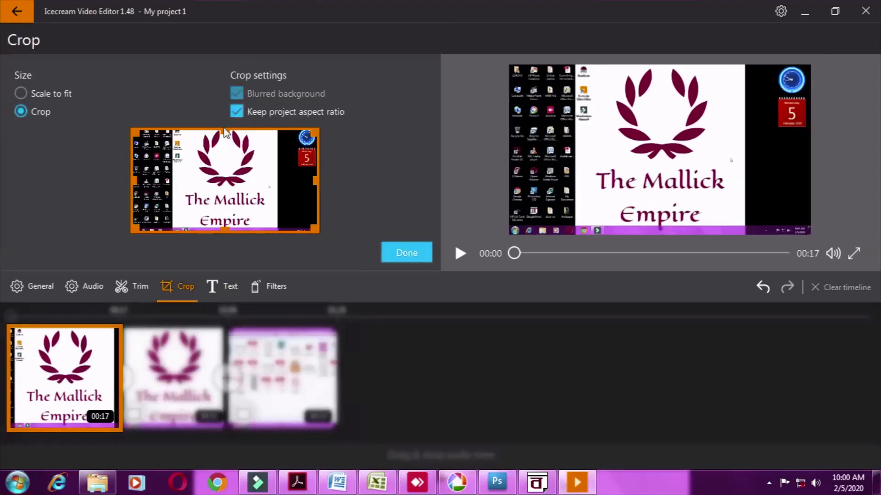
pyautogui.moveTo(225, 131)
pyautogui.mouseDown()
pyautogui.moveTo(217, 165)
pyautogui.moveTo(231, 128)
pyautogui.mouseUp()
pyautogui.click(412, 253)
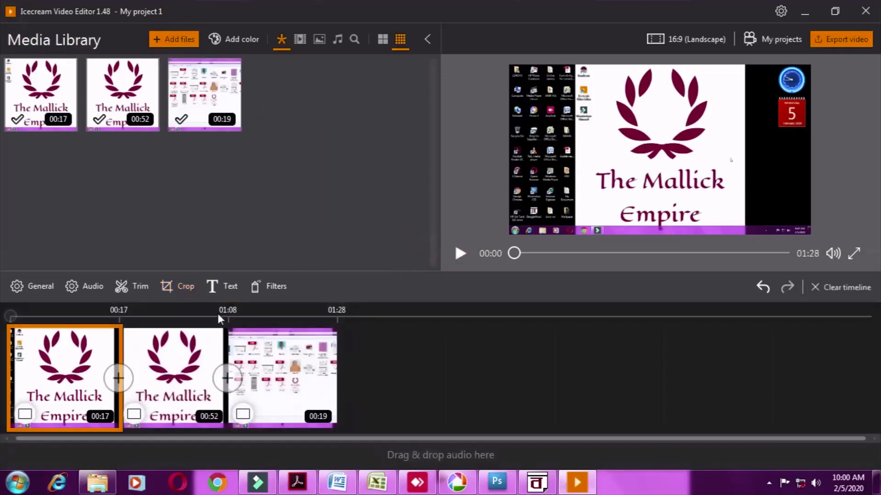
# Apply the VHS Random filter to the first timeline clip and accept it
pyautogui.click(268, 286)
pyautogui.scroll(-1, 217, 181)
pyautogui.scroll(-3, 216, 182)
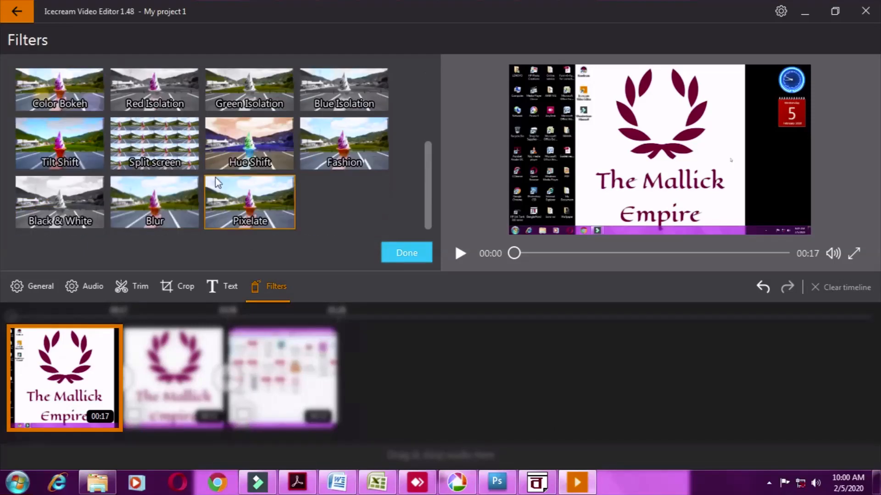
pyautogui.scroll(4, 217, 181)
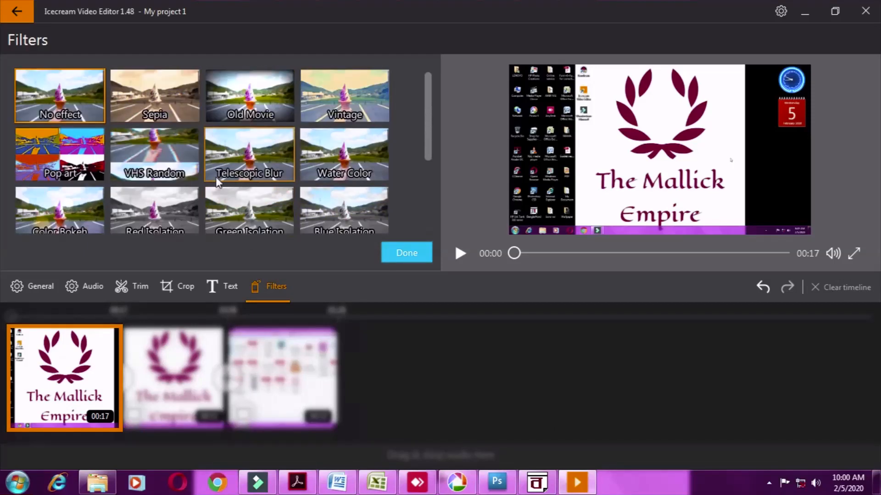
pyautogui.click(257, 154)
pyautogui.click(163, 141)
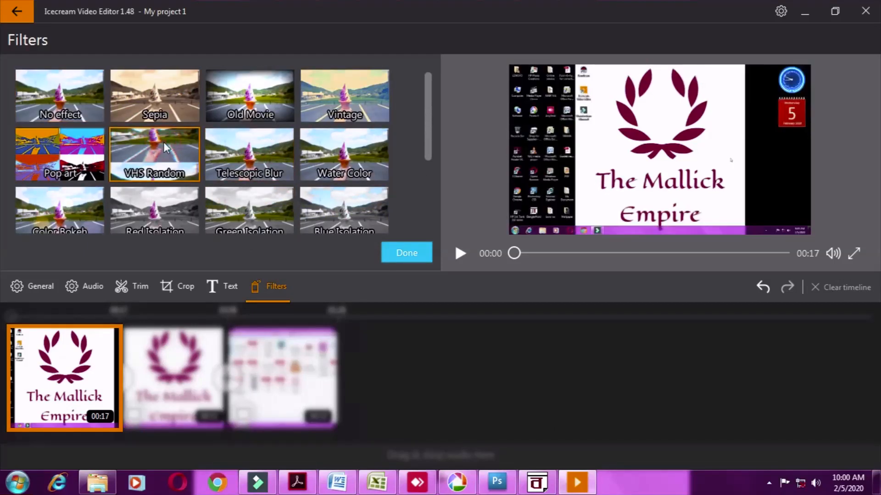
pyautogui.click(404, 249)
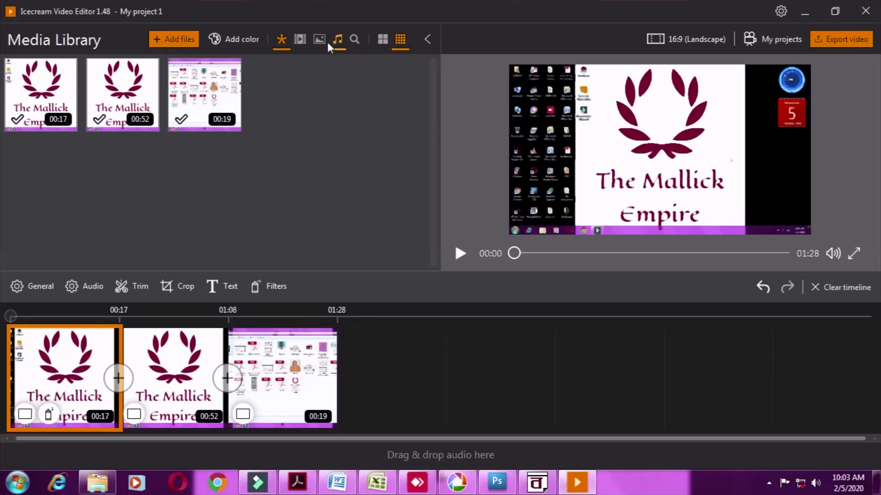
# Import the httpswww.youtube audio file from the YouTube folder in the desktop's My Document folder and place it at the start of the audio track
pyautogui.click(338, 40)
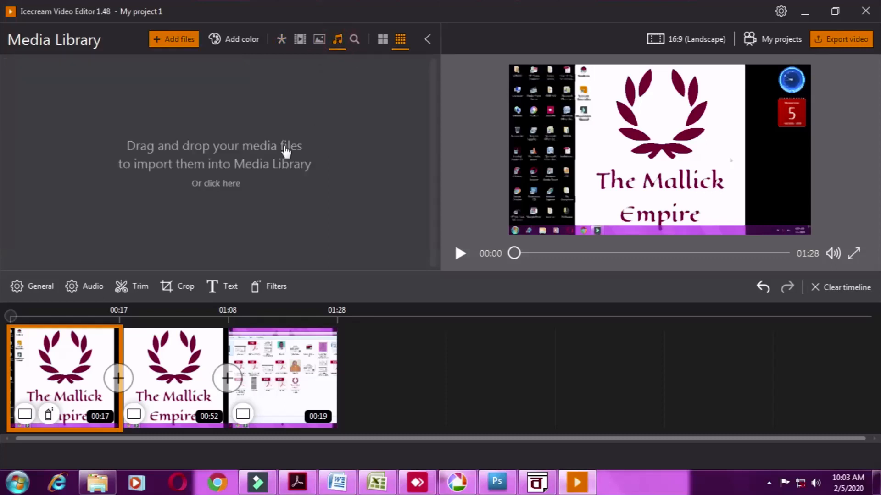
pyautogui.click(214, 184)
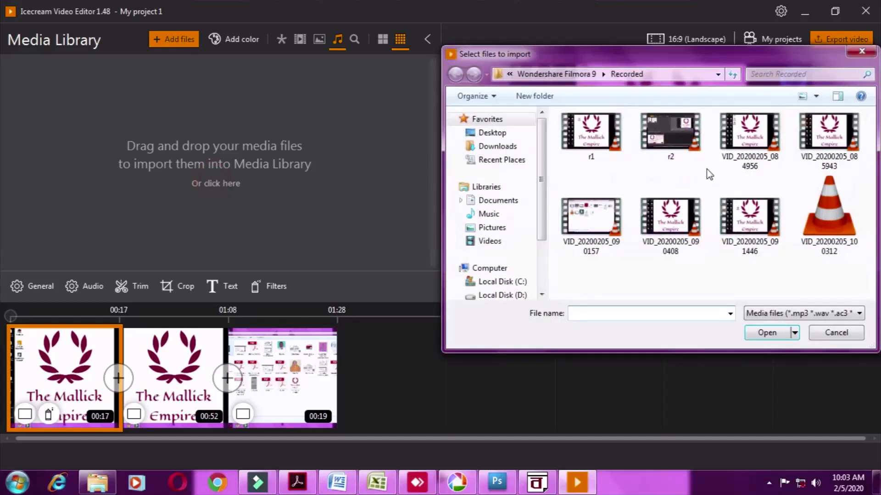
pyautogui.click(502, 135)
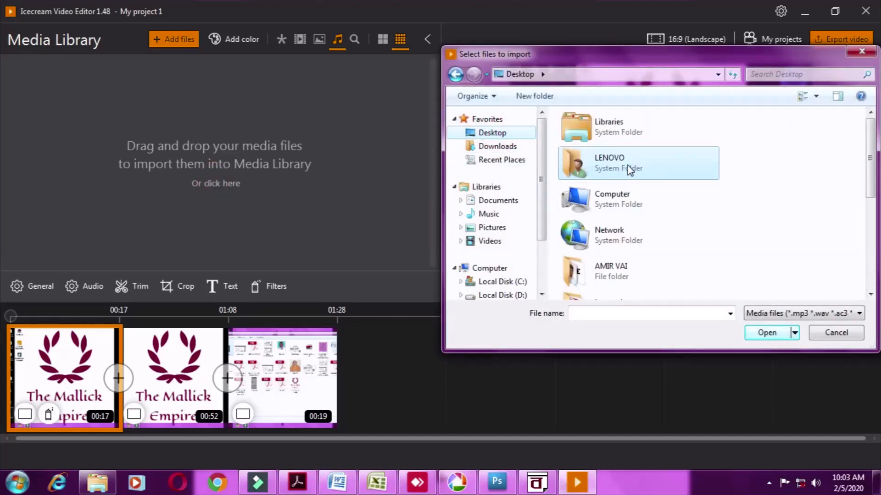
pyautogui.moveTo(870, 182); pyautogui.dragTo(861, 256)
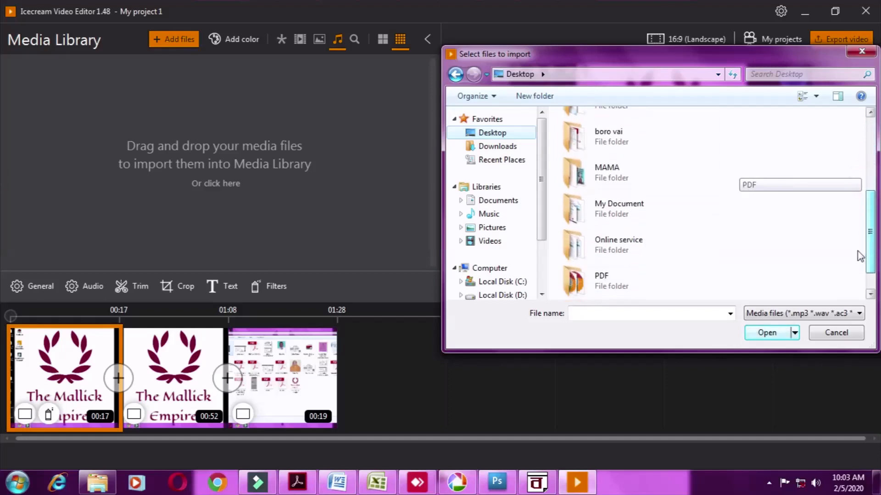
pyautogui.doubleClick(638, 212)
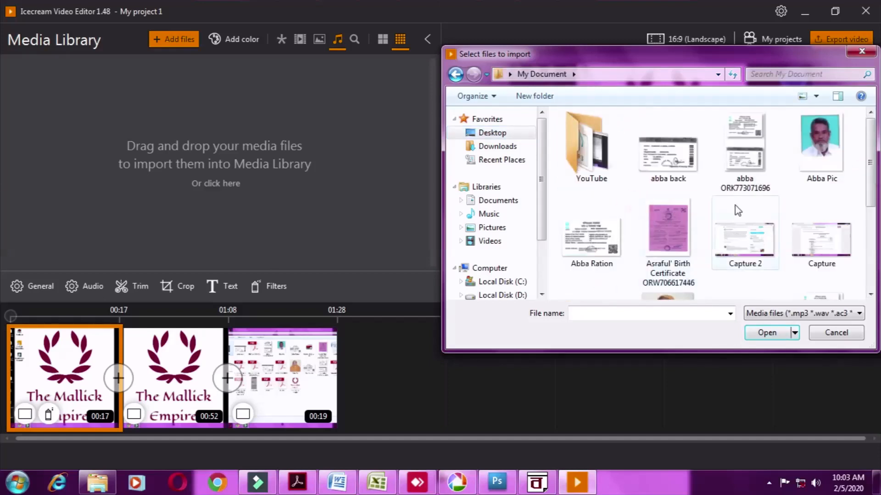
pyautogui.doubleClick(577, 160)
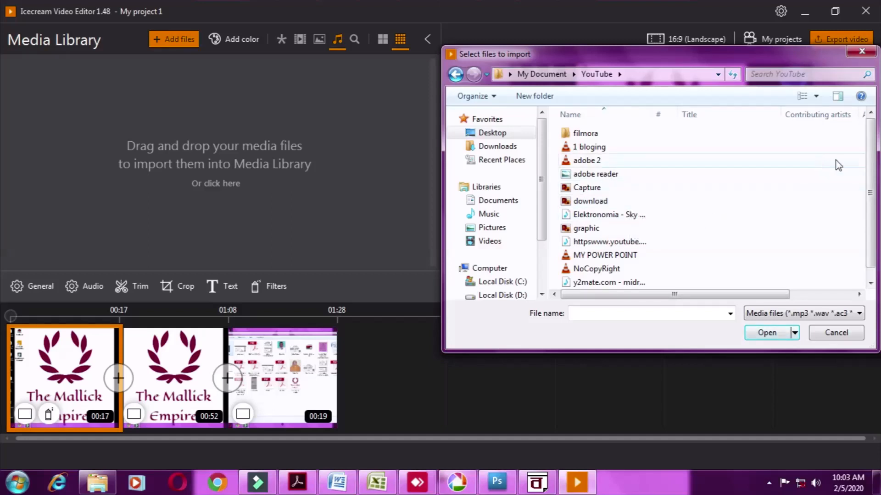
pyautogui.scroll(-1, 869, 171)
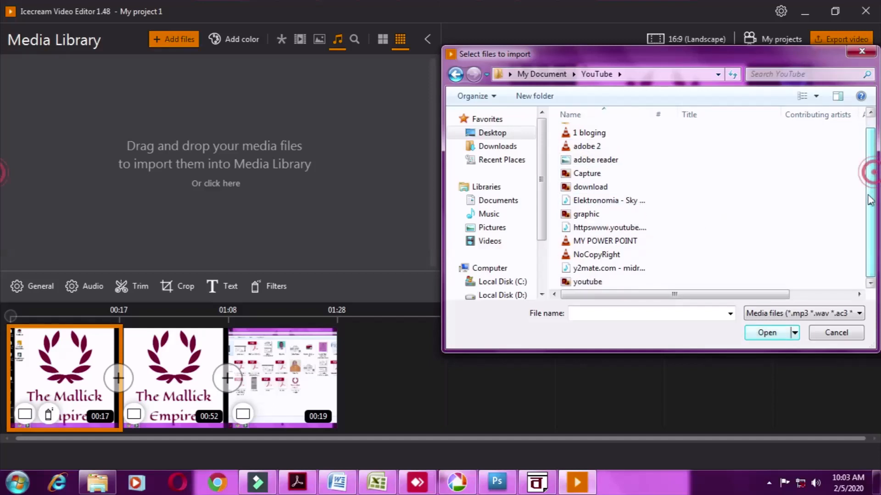
pyautogui.click(608, 228)
pyautogui.click(771, 332)
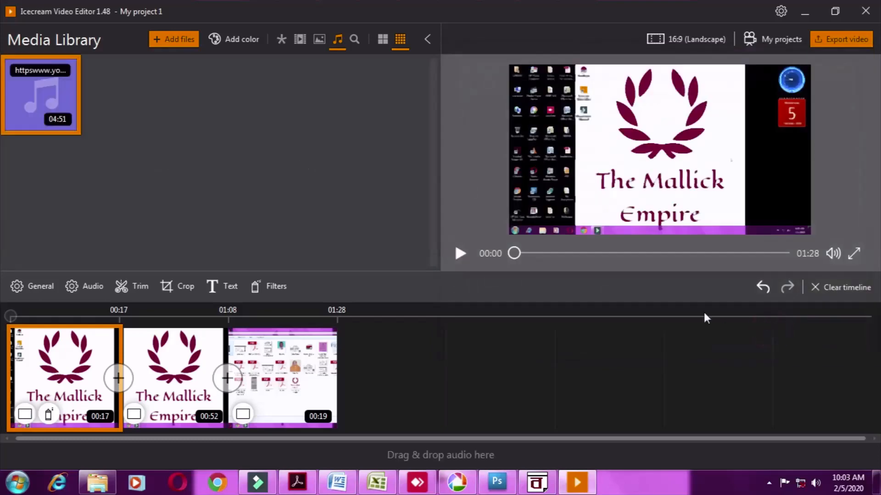
pyautogui.moveTo(14, 100)
pyautogui.moveTo(18, 90); pyautogui.dragTo(67, 452)
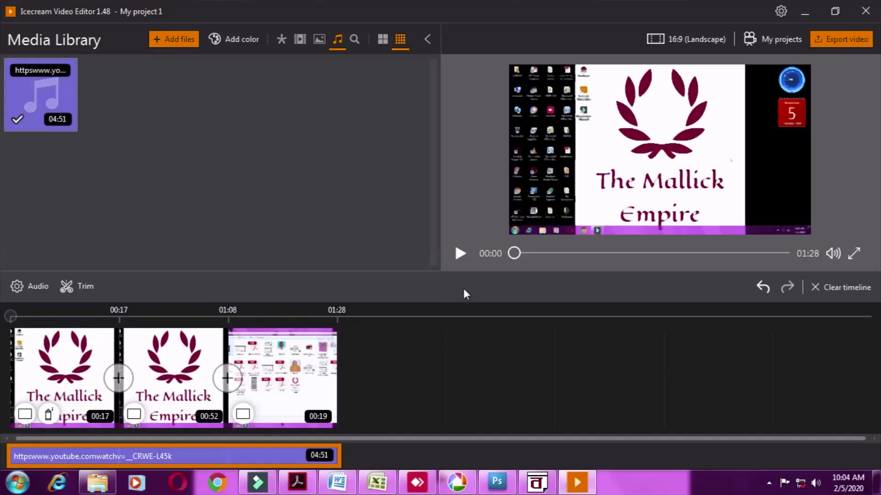
# Preview the timeline with the added audio, checking around the middle and again from the beginning
pyautogui.click(454, 253)
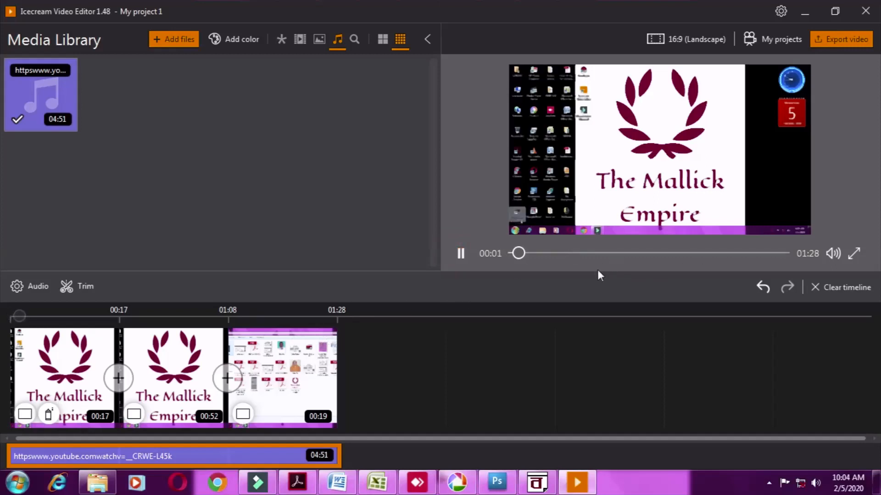
pyautogui.moveTo(565, 252); pyautogui.dragTo(634, 254)
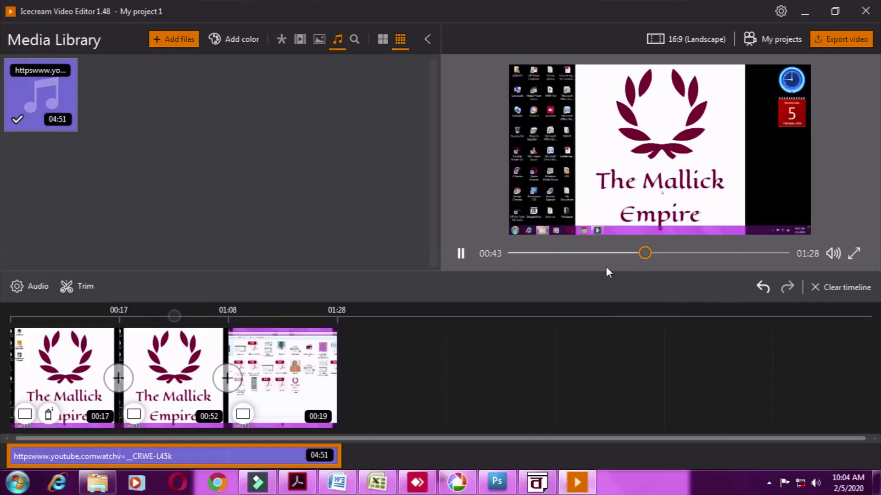
pyautogui.moveTo(640, 252); pyautogui.dragTo(459, 260)
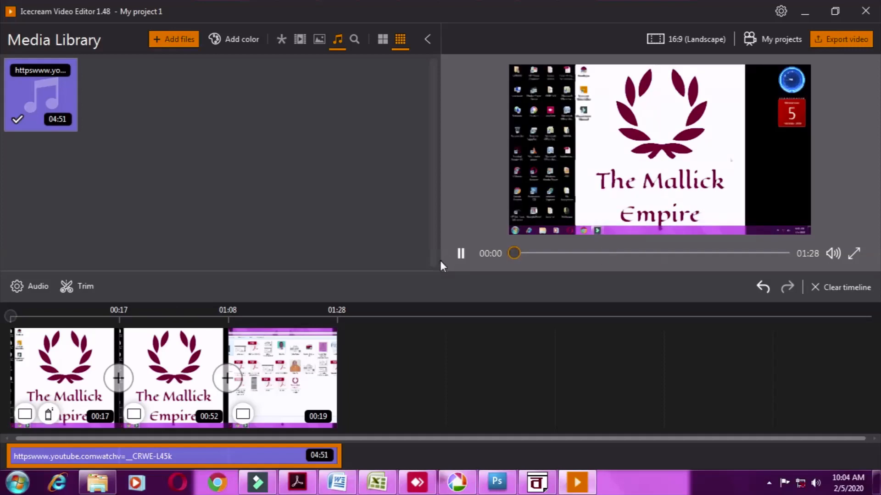
pyautogui.click(459, 253)
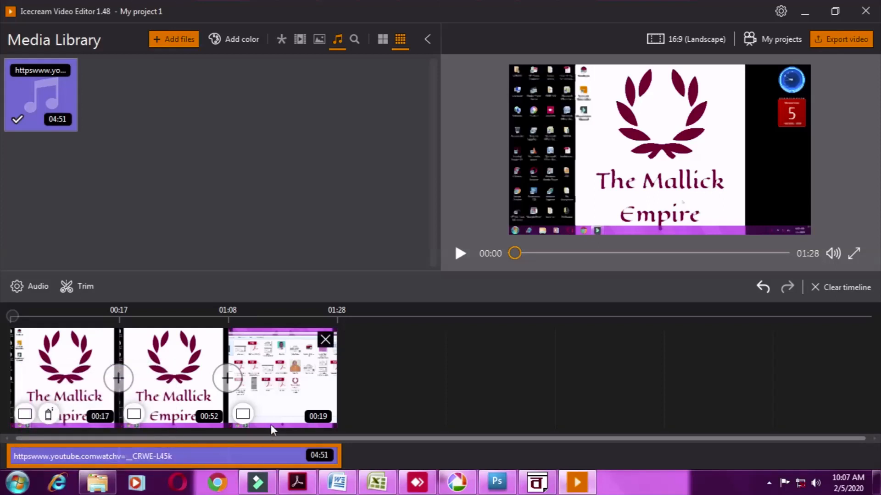
# Add the magenta-to-blue gradient color to the media library and place it on the timeline before the first video clip
pyautogui.click(281, 40)
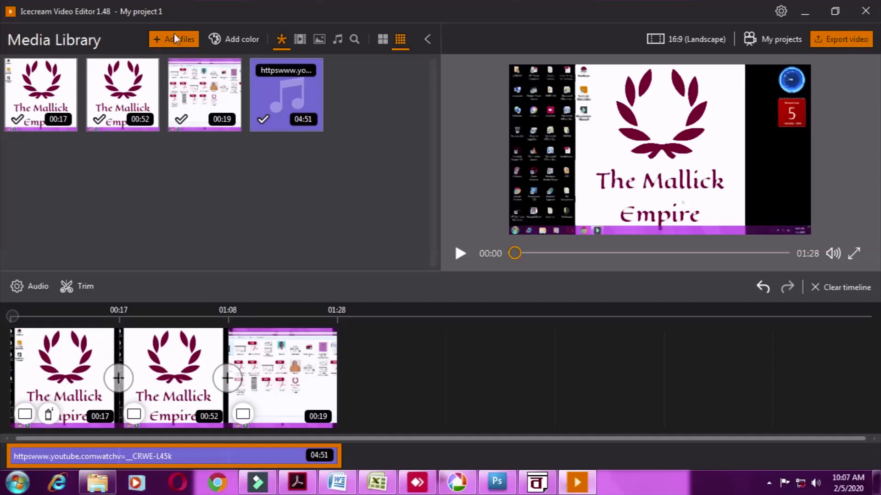
pyautogui.click(237, 36)
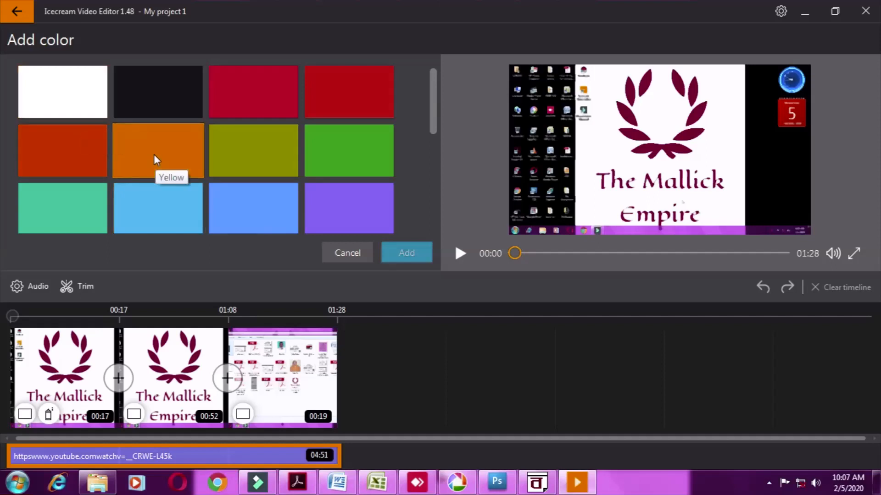
pyautogui.scroll(-5, 337, 138)
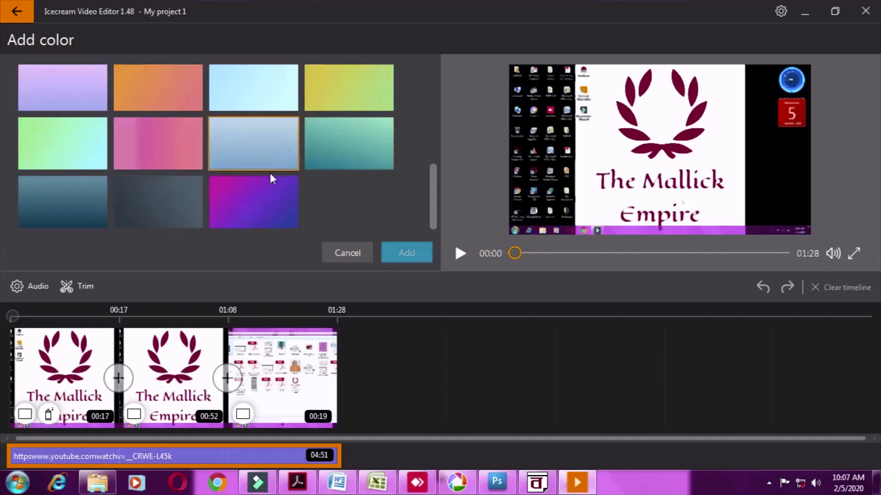
pyautogui.click(244, 219)
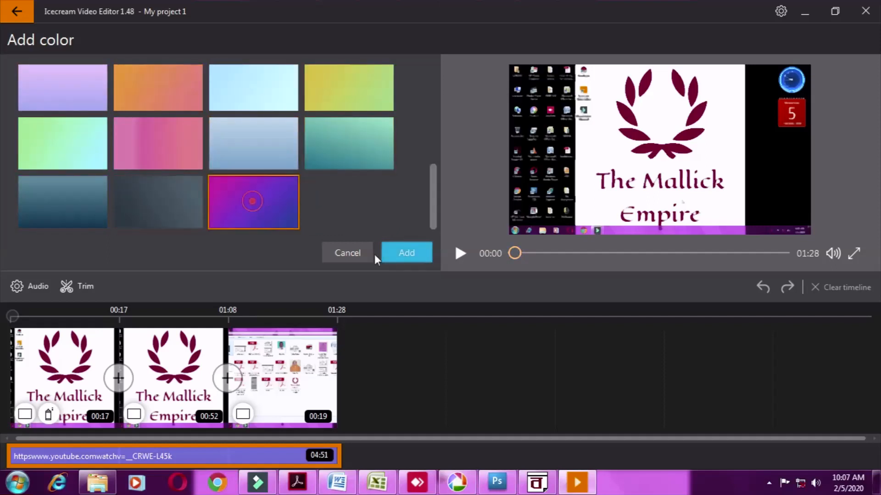
pyautogui.click(412, 251)
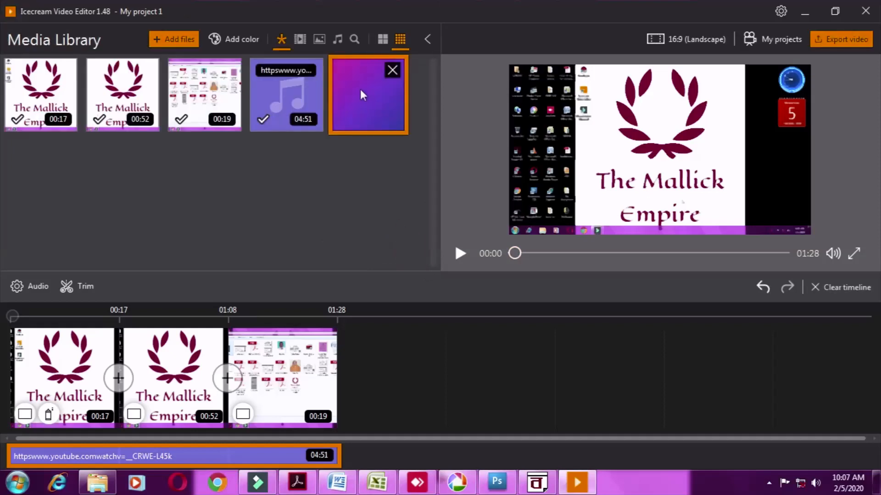
pyautogui.moveTo(359, 89)
pyautogui.mouseDown()
pyautogui.moveTo(367, 390)
pyautogui.moveTo(373, 374)
pyautogui.moveTo(390, 392)
pyautogui.moveTo(389, 379)
pyautogui.moveTo(19, 356)
pyautogui.moveTo(73, 348)
pyautogui.mouseUp()
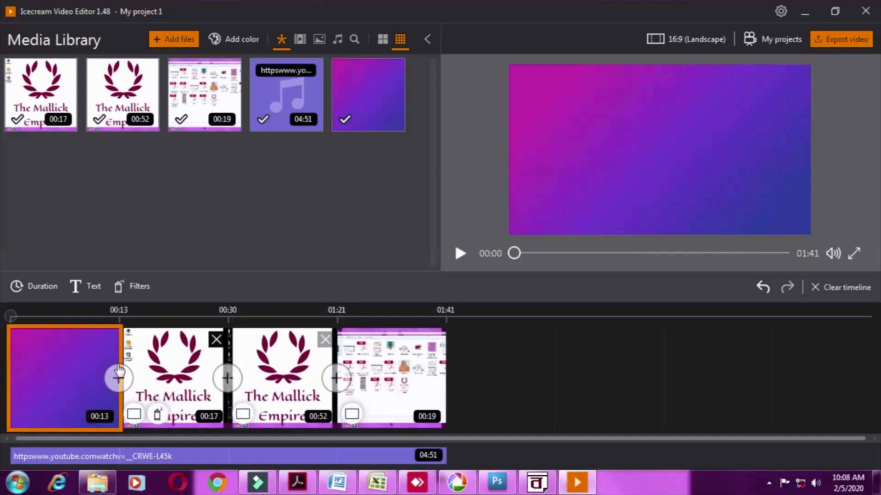
# Add the centred text "subscribe" in the Wild West style to the gradient color clip and accept it
pyautogui.click(80, 375)
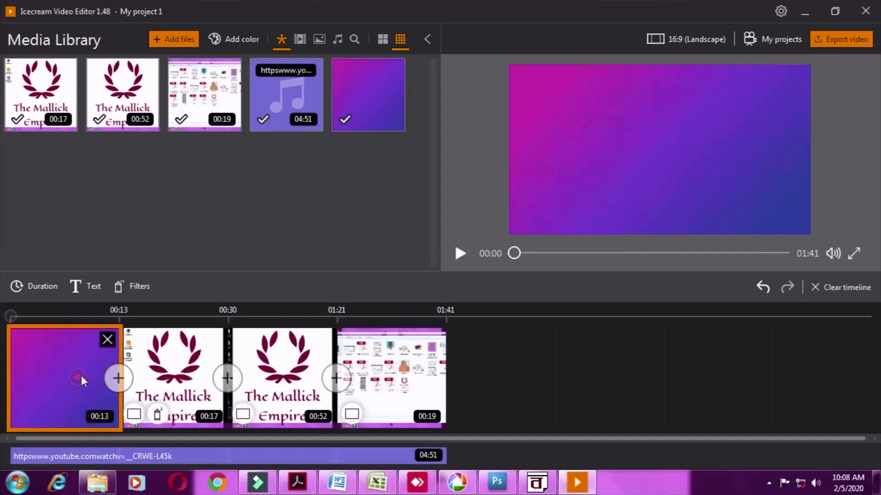
pyautogui.click(90, 287)
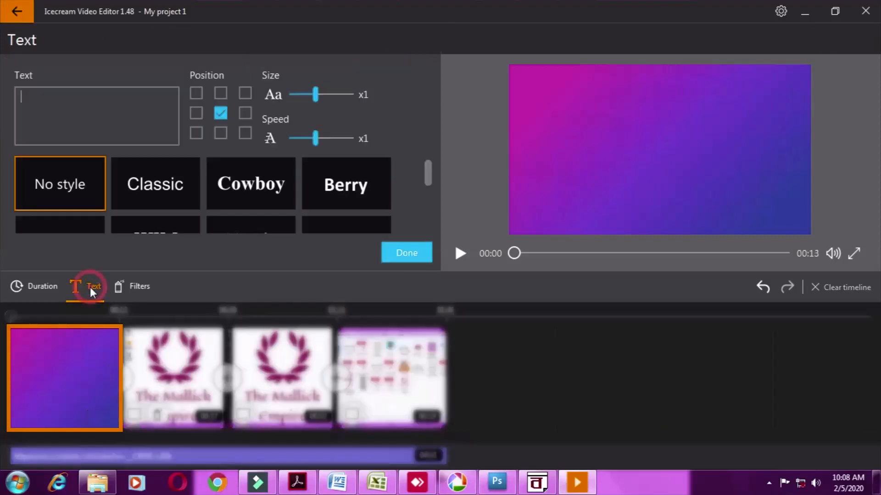
pyautogui.write('subscribe')
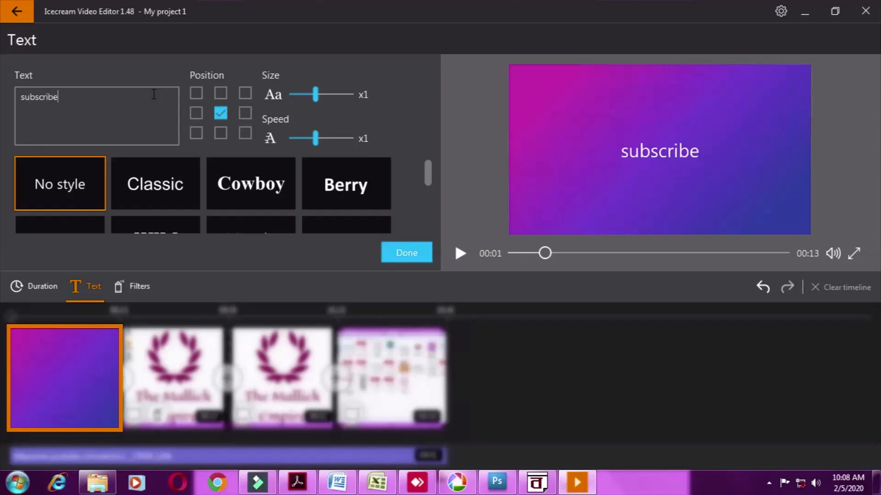
pyautogui.scroll(-2, 248, 184)
pyautogui.scroll(2, 204, 205)
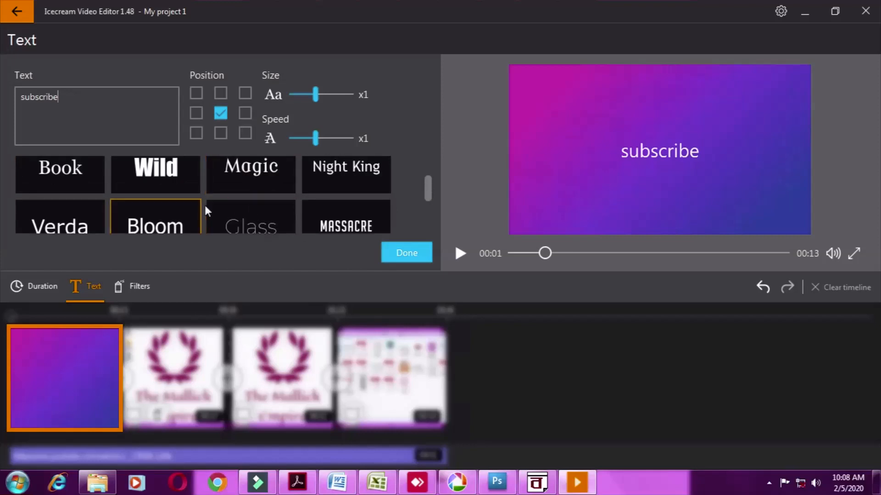
pyautogui.scroll(-1, 303, 212)
pyautogui.scroll(-2, 302, 213)
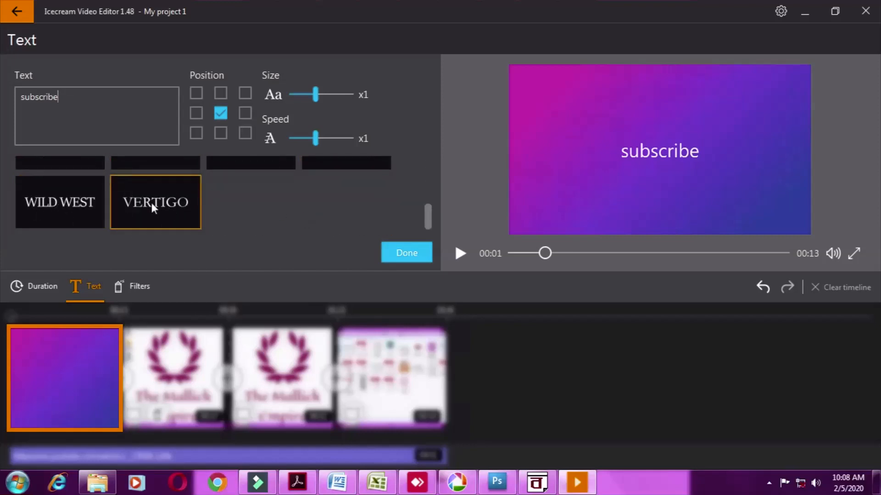
pyautogui.click(59, 205)
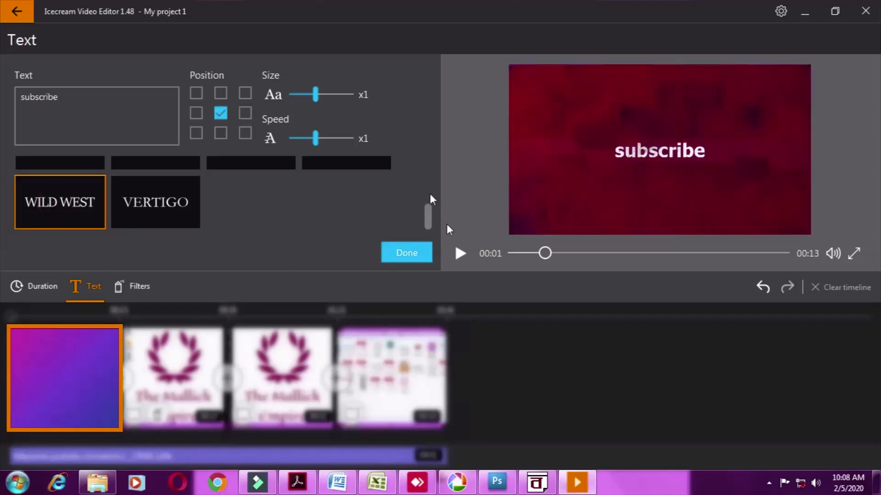
pyautogui.click(411, 250)
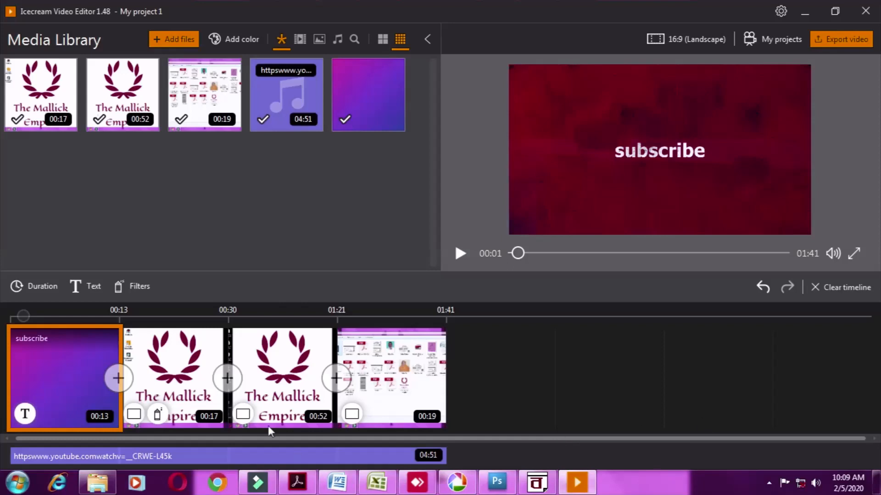
pyautogui.click(139, 289)
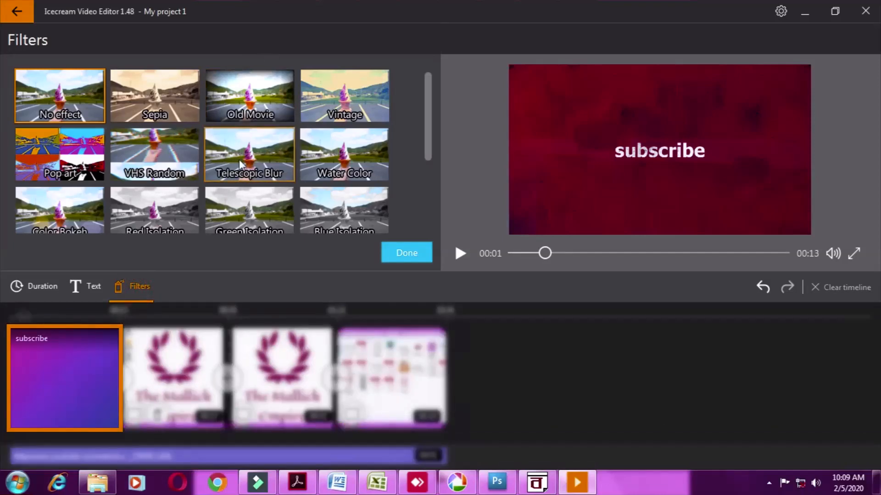
pyautogui.scroll(-3, 243, 153)
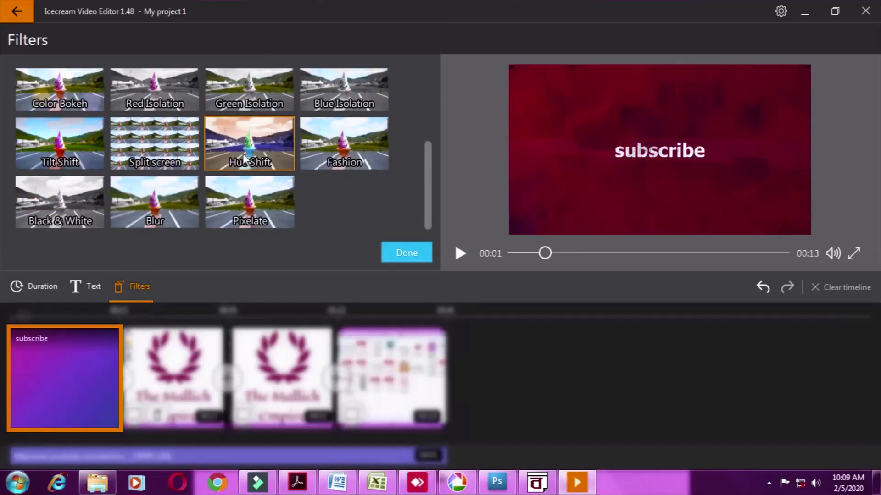
pyautogui.click(414, 258)
# Preview the titled color clip and its change to the first video clip, returning the playhead to 00:07
pyautogui.moveTo(373, 400)
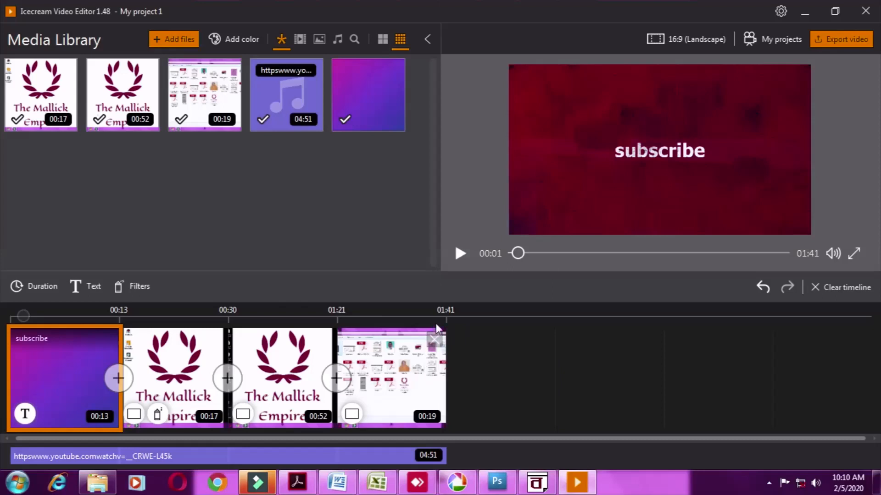
pyautogui.click(460, 252)
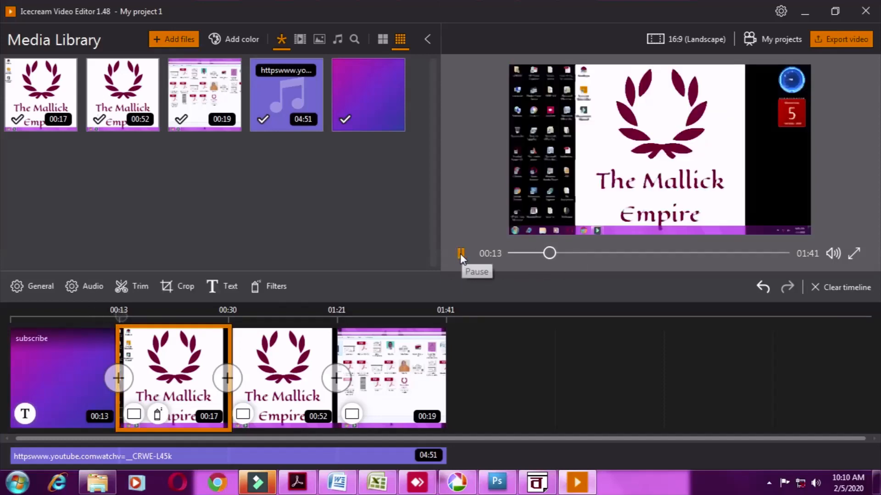
pyautogui.click(461, 254)
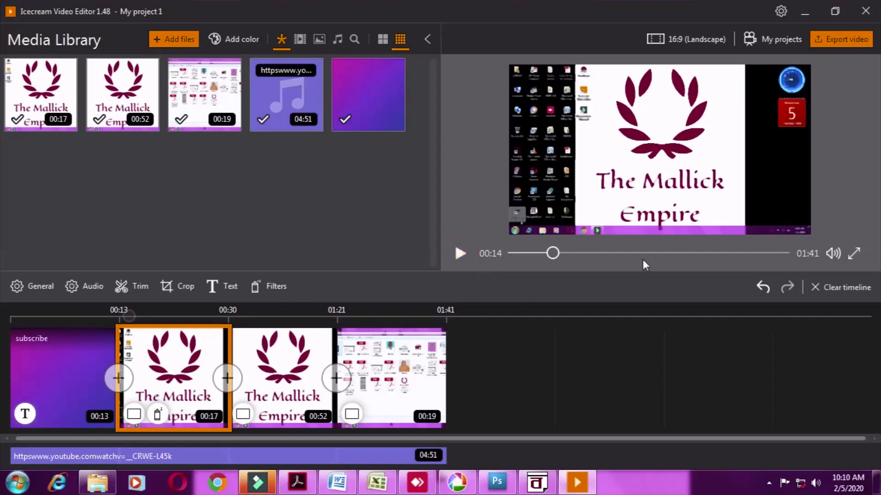
pyautogui.moveTo(553, 252); pyautogui.dragTo(539, 252)
pyautogui.click(459, 254)
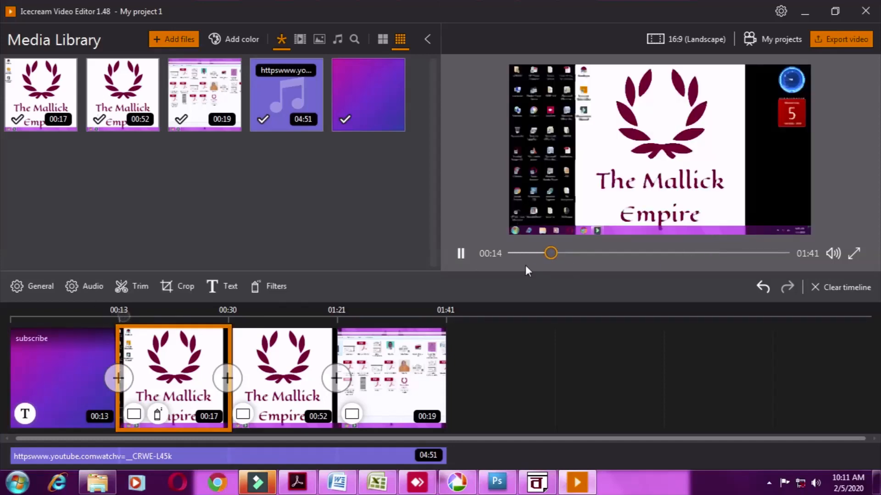
pyautogui.click(461, 251)
pyautogui.moveTo(555, 254); pyautogui.dragTo(531, 254)
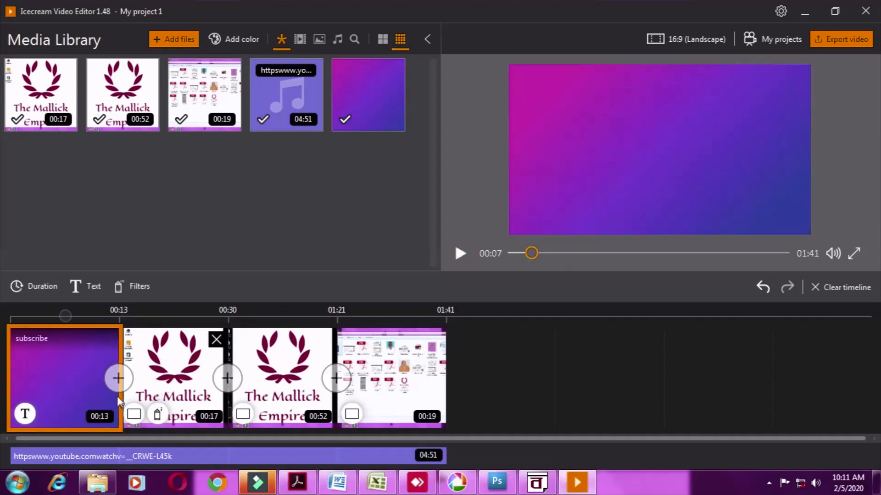
# Add a Wipes transition between the gradient title clip and the first video clip and play it back
pyautogui.click(117, 381)
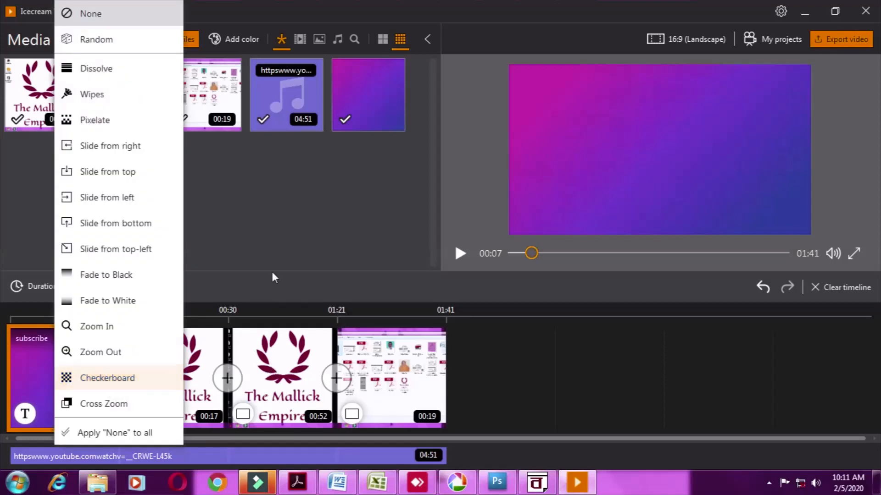
pyautogui.click(273, 277)
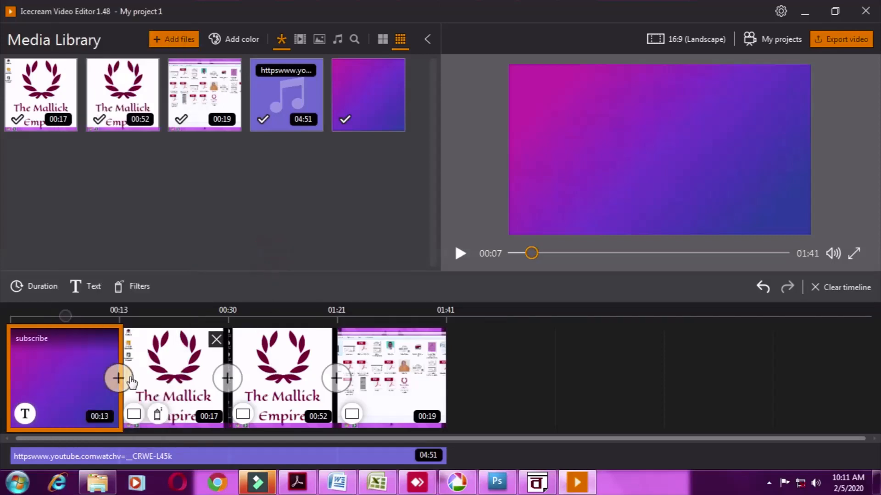
pyautogui.click(118, 381)
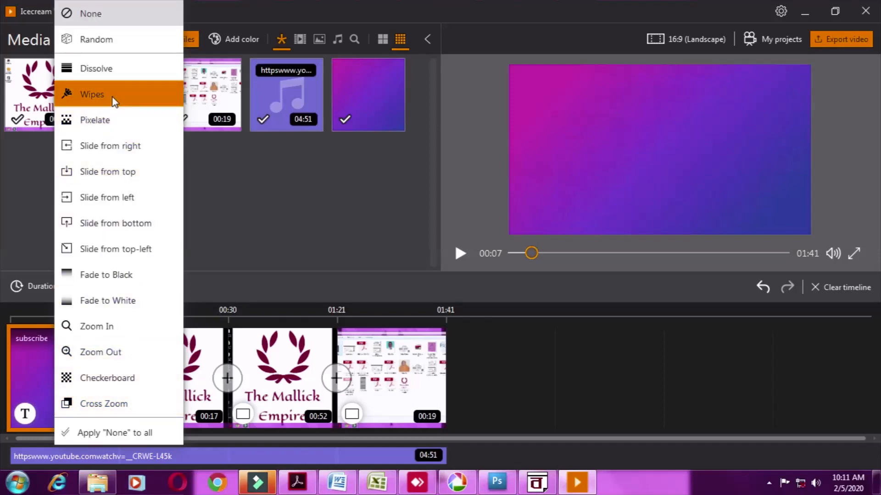
pyautogui.click(82, 91)
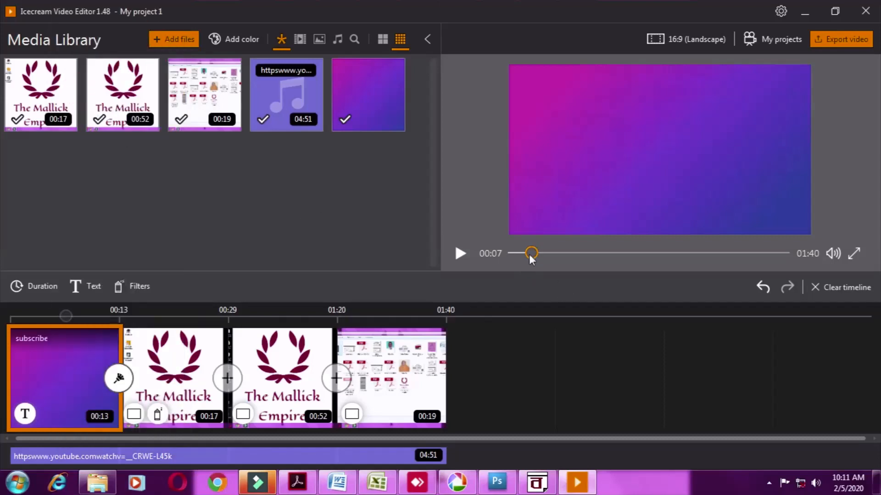
pyautogui.click(460, 254)
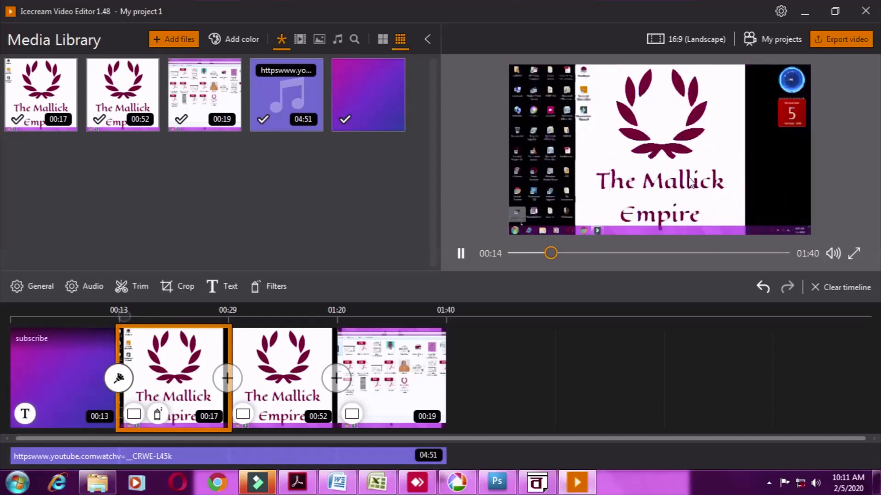
pyautogui.click(461, 253)
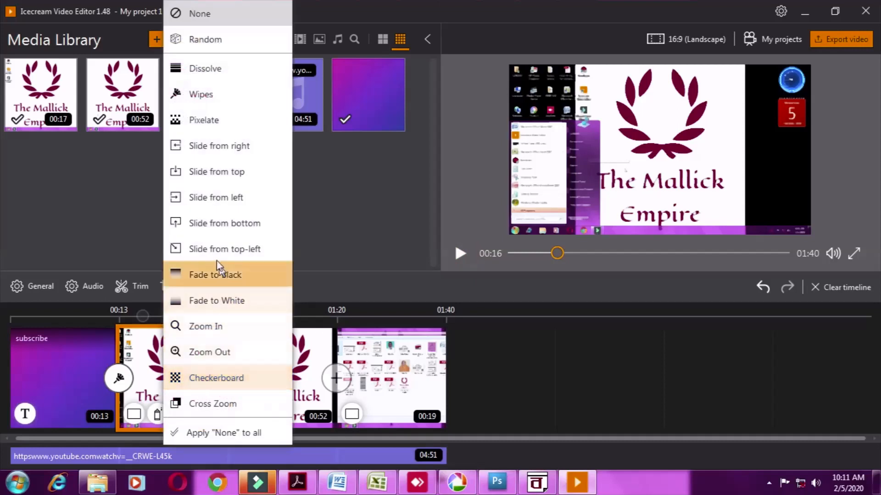
# Add a Slide from top transition between the first and second video clips and Fade to Black before the last clip
pyautogui.click(212, 172)
pyautogui.click(338, 379)
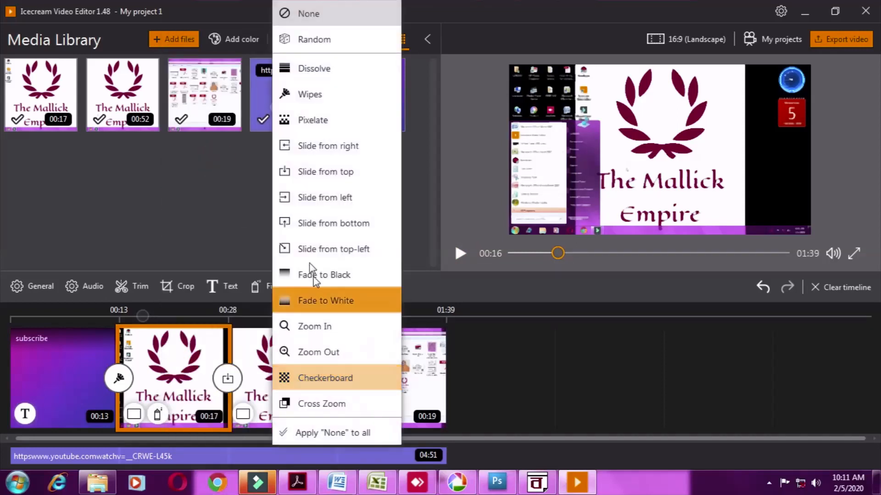
pyautogui.click(314, 277)
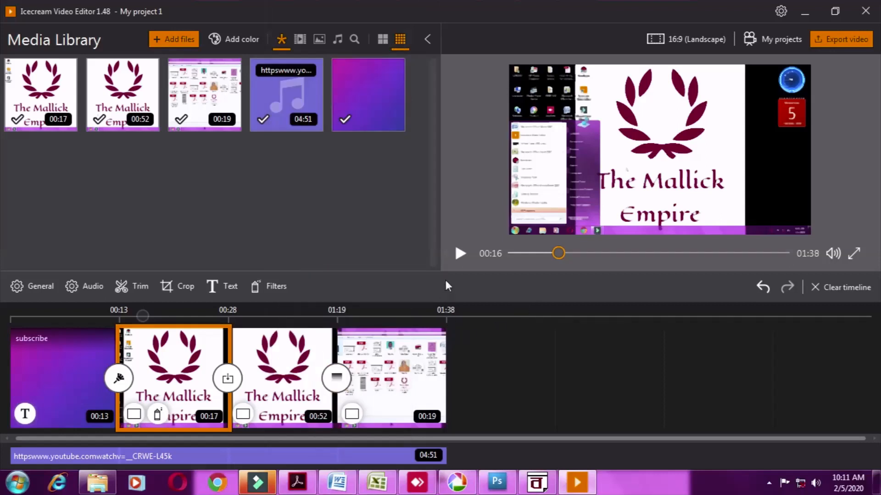
# Preview the transitions into the second and last video clips, skipping ahead along the timeline, and stop in the last clip
pyautogui.click(461, 254)
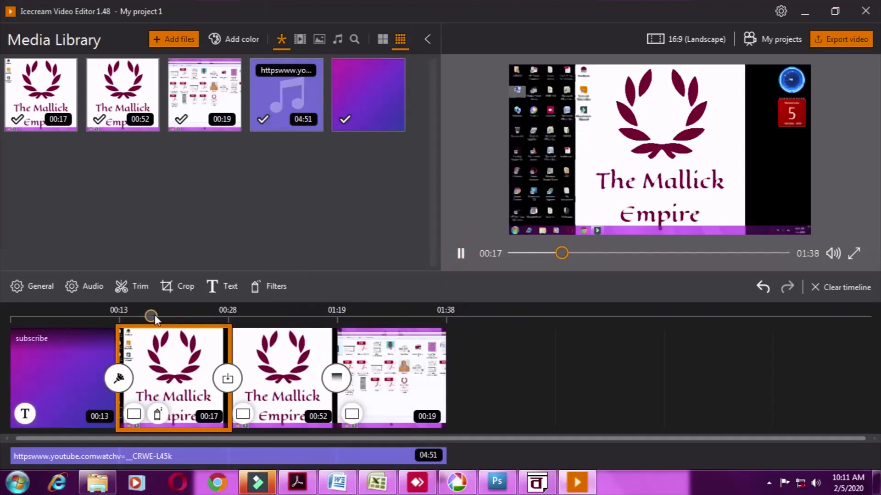
pyautogui.moveTo(167, 315); pyautogui.dragTo(213, 313)
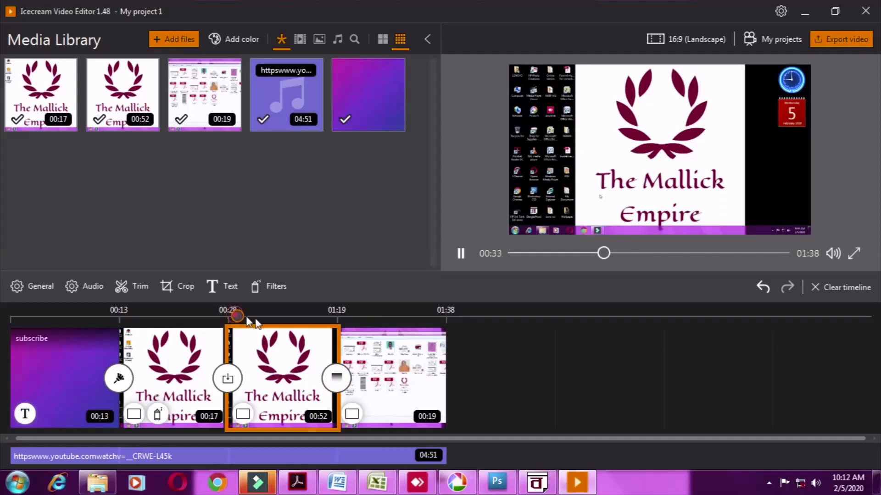
pyautogui.moveTo(235, 314); pyautogui.dragTo(307, 316)
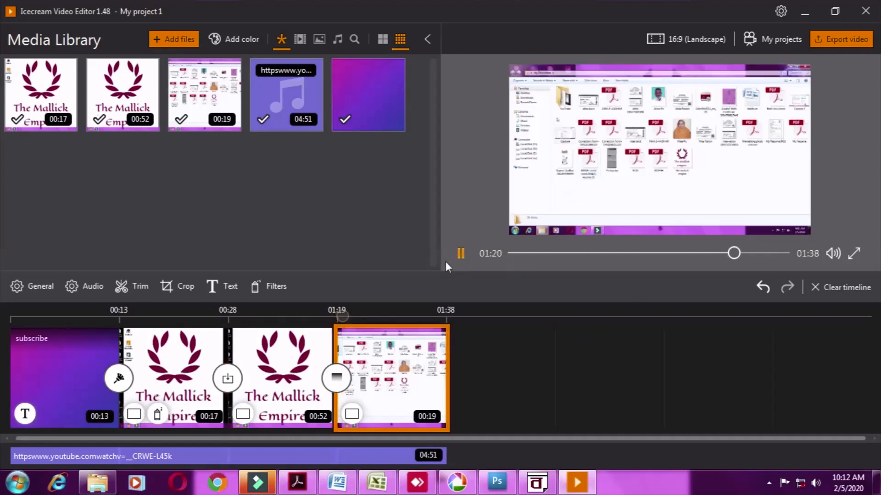
pyautogui.click(460, 255)
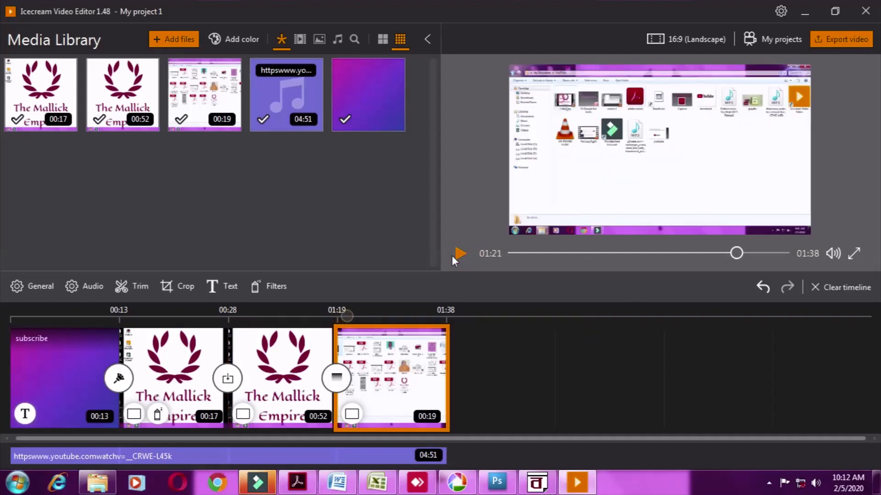